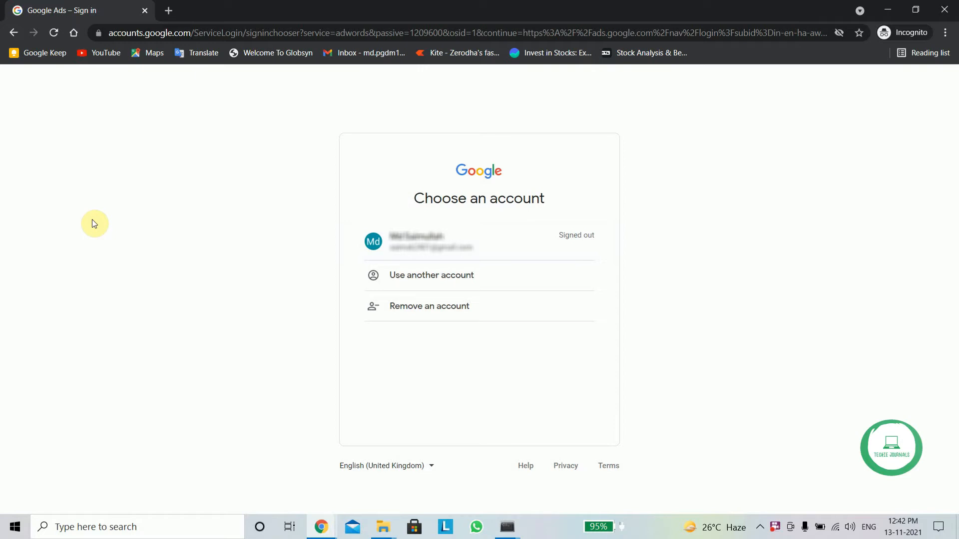
- Sign in to Google Ads with the saved Google account by entering the account password
{"action": "left_click", "coordinate": [423, 244]}
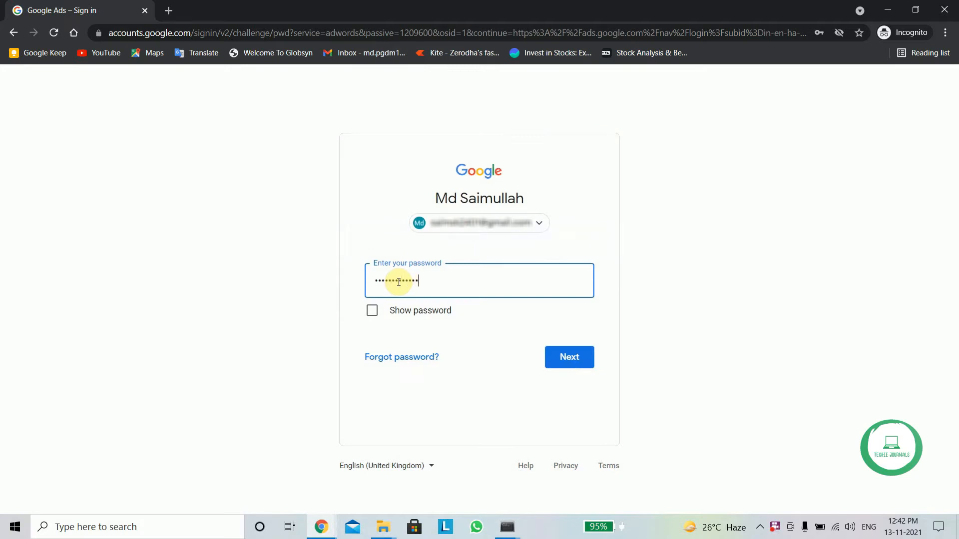
{"action": "key", "text": "Return"}
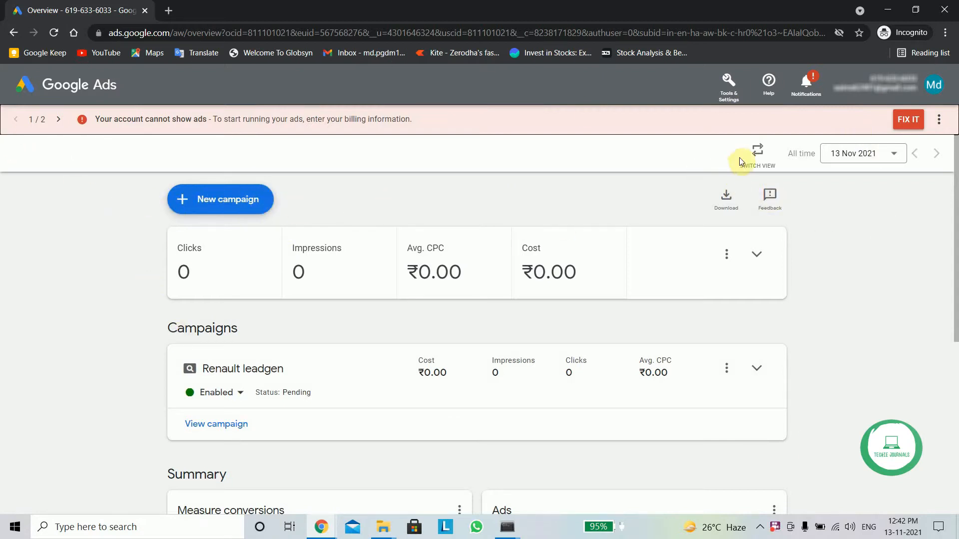
- Switch the account to the detailed view with full campaign navigation and look over the Overview page
{"action": "left_click", "coordinate": [760, 154]}
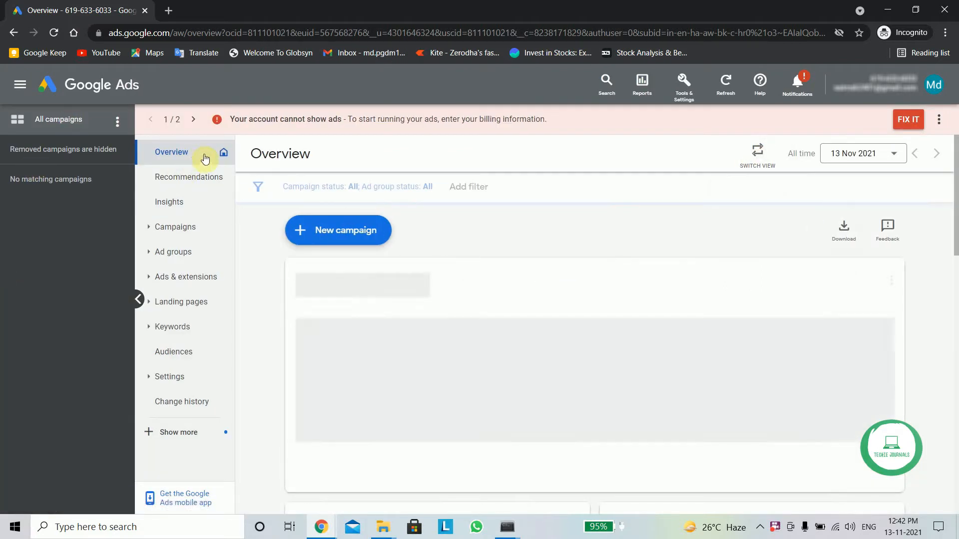
{"action": "scroll", "coordinate": [955, 170], "scroll_direction": "down", "scroll_amount": 5}
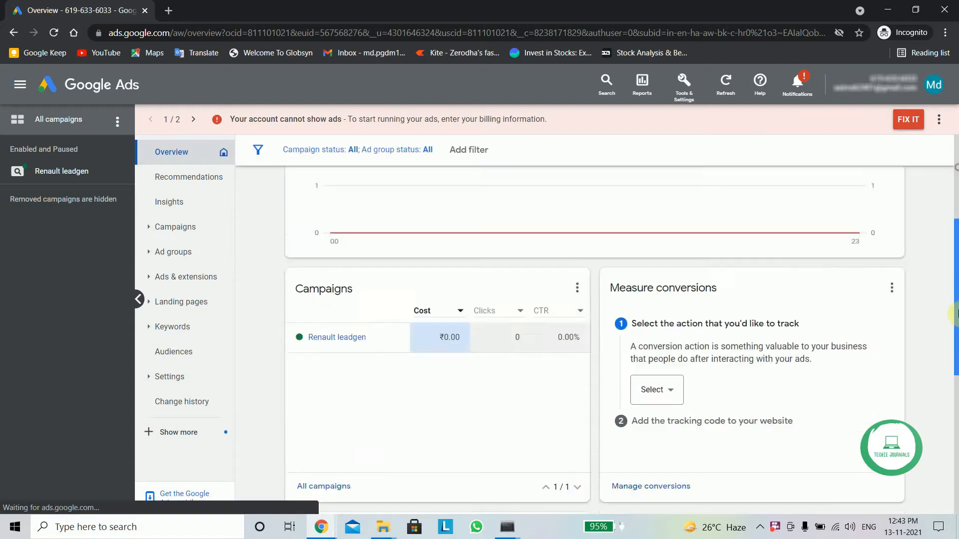
{"action": "scroll", "coordinate": [852, 186], "scroll_direction": "up", "scroll_amount": 4}
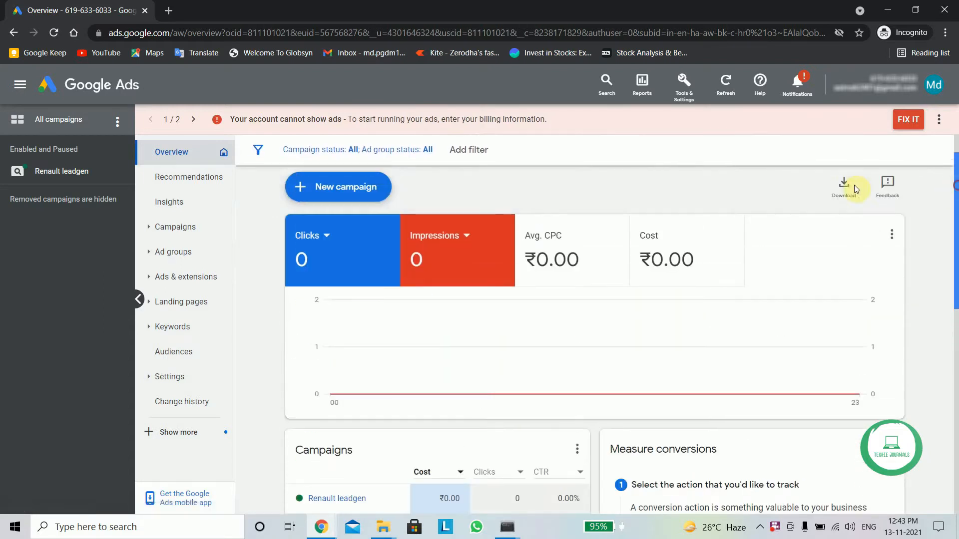
- Start a new campaign with Leads as the goal and Display as the campaign type
{"action": "left_click", "coordinate": [343, 188]}
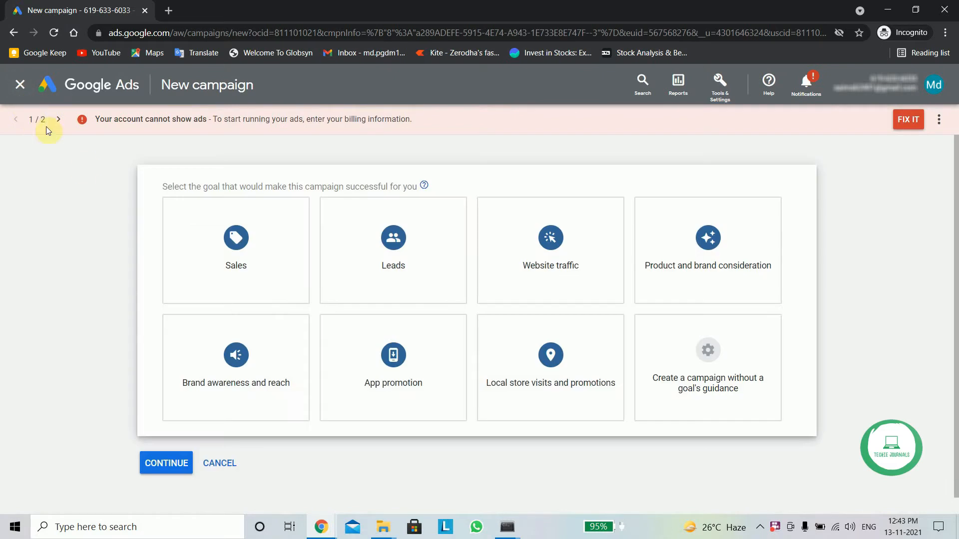
{"action": "left_click", "coordinate": [369, 266]}
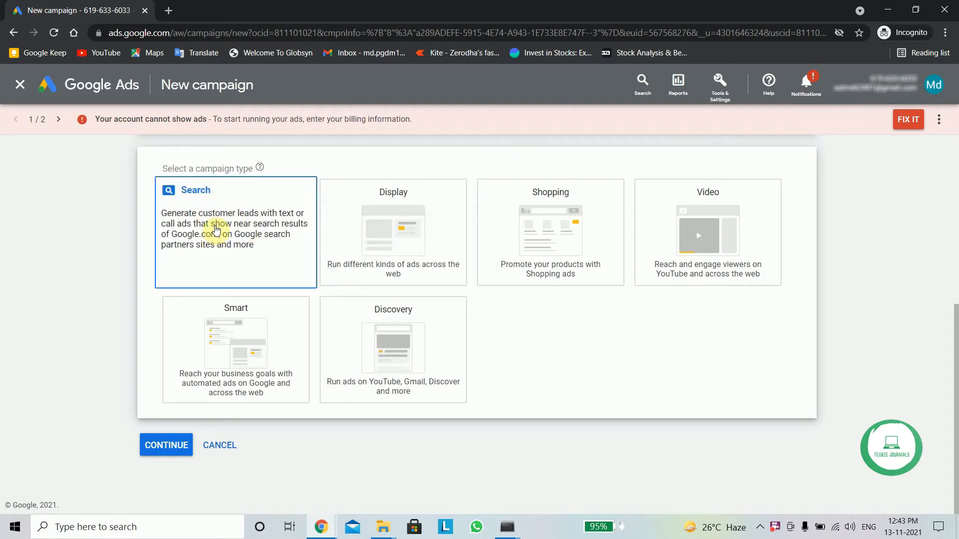
{"action": "left_click", "coordinate": [385, 222]}
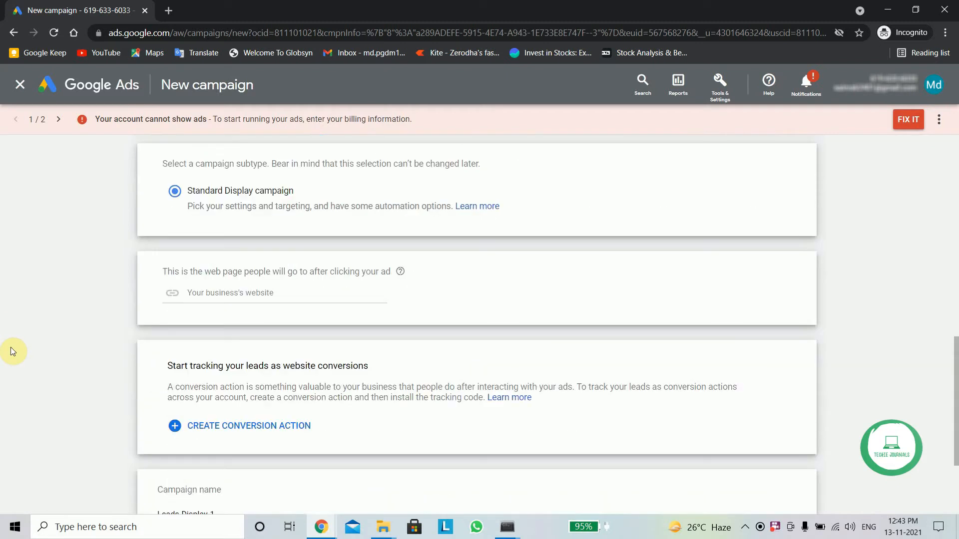
- Search the web for "Renaults" in a new browser tab and open the Renault India website
{"action": "left_click", "coordinate": [169, 11]}
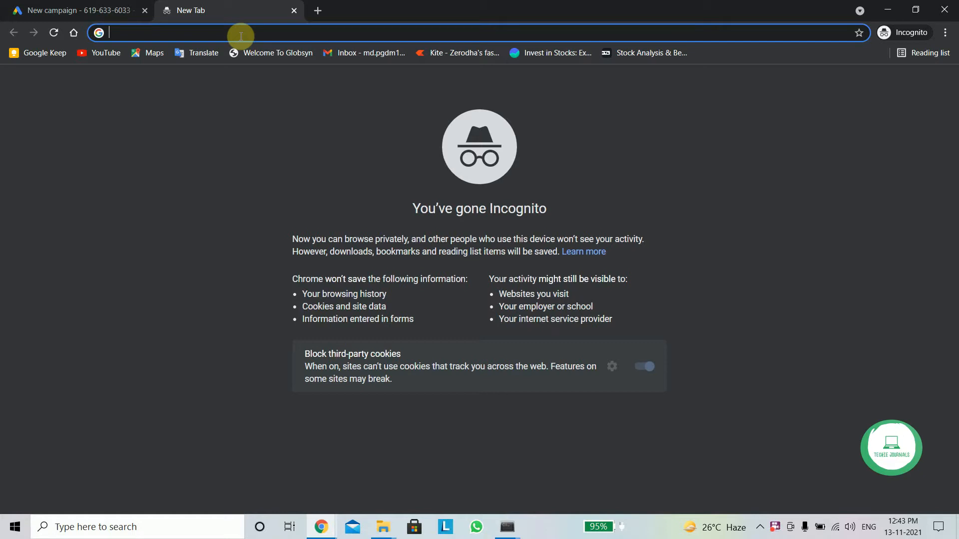
{"action": "type", "text": "Re"}
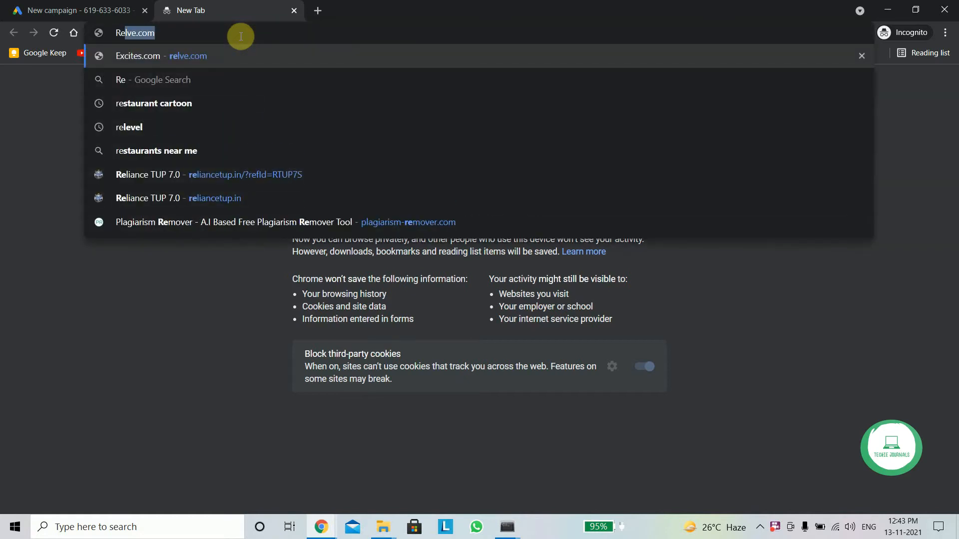
{"action": "type", "text": "naul"}
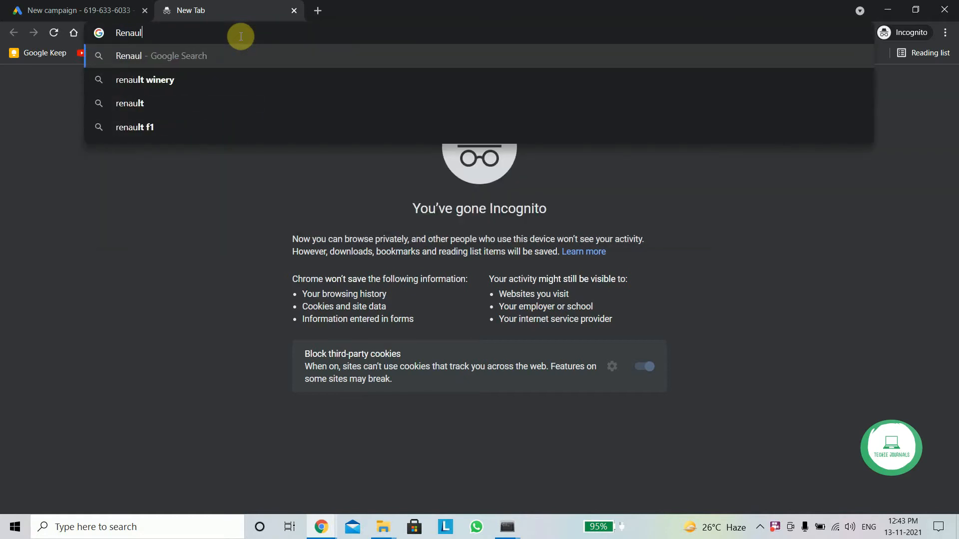
{"action": "type", "text": "ts"}
{"action": "key", "text": "Return"}
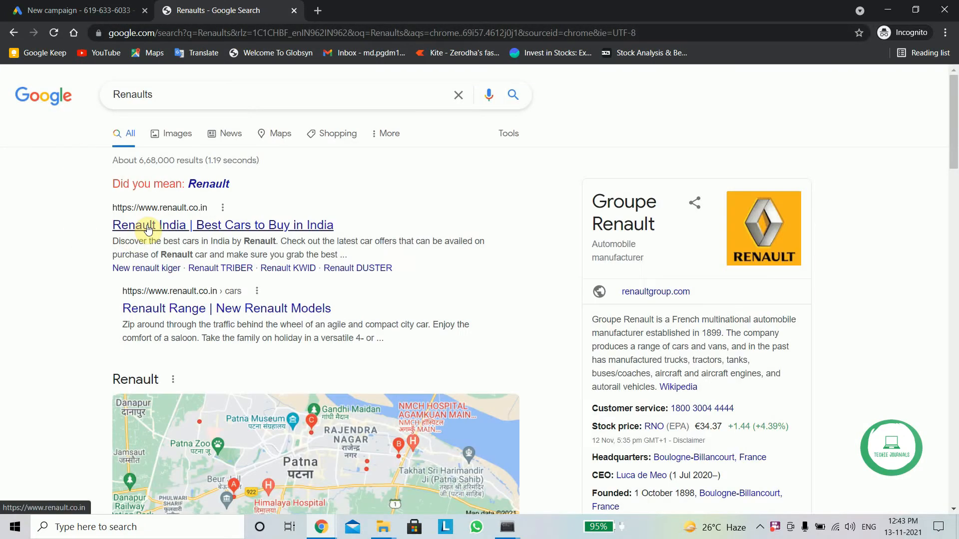
{"action": "left_click", "coordinate": [145, 223]}
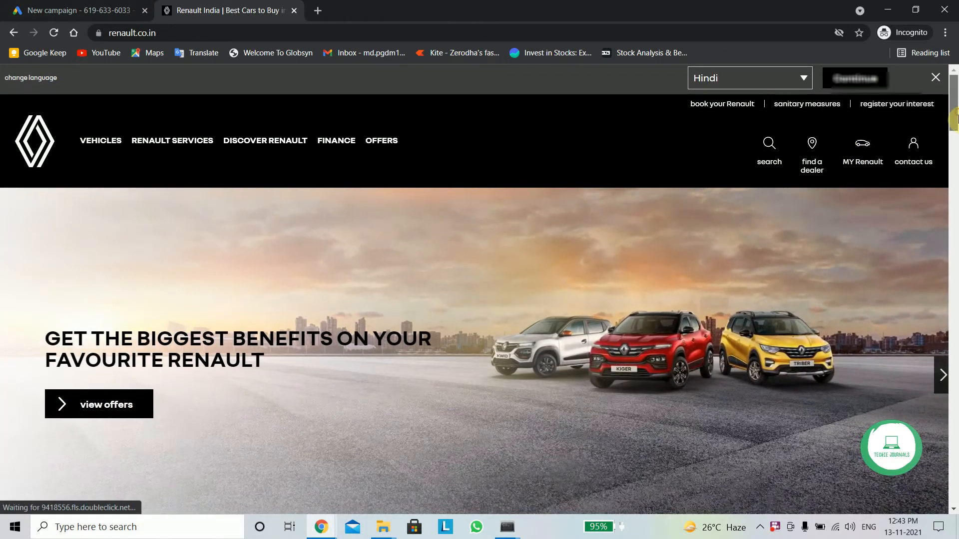
- Open the MY Renault page on the Renault site and copy its web address
{"action": "scroll", "coordinate": [924, 175], "scroll_direction": "down", "scroll_amount": 2}
{"action": "left_click", "coordinate": [855, 90]}
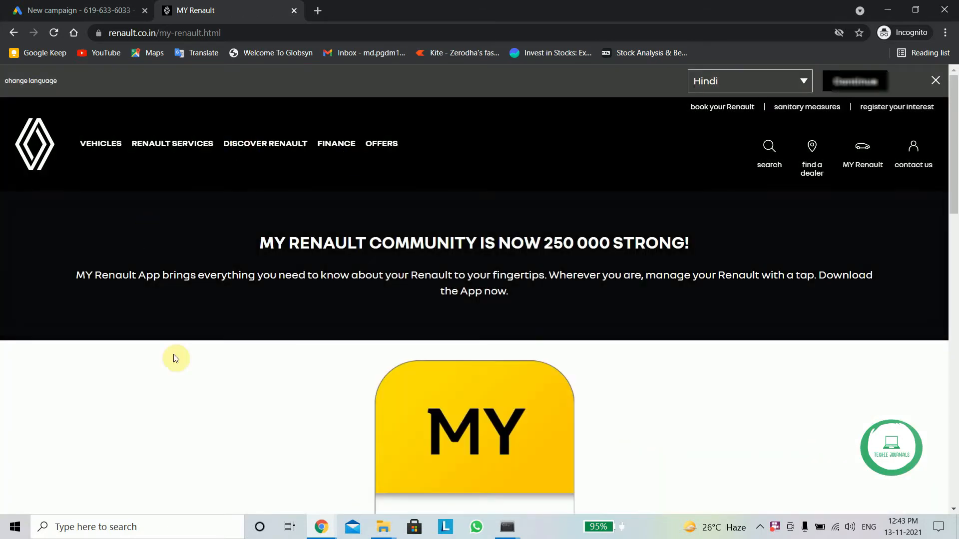
{"action": "left_click_drag", "start_coordinate": [954, 145], "coordinate": [954, 113]}
{"action": "left_click", "coordinate": [232, 32]}
{"action": "key", "text": "ctrl+c"}
{"action": "right_click", "coordinate": [216, 35]}
{"action": "left_click", "coordinate": [249, 105]}
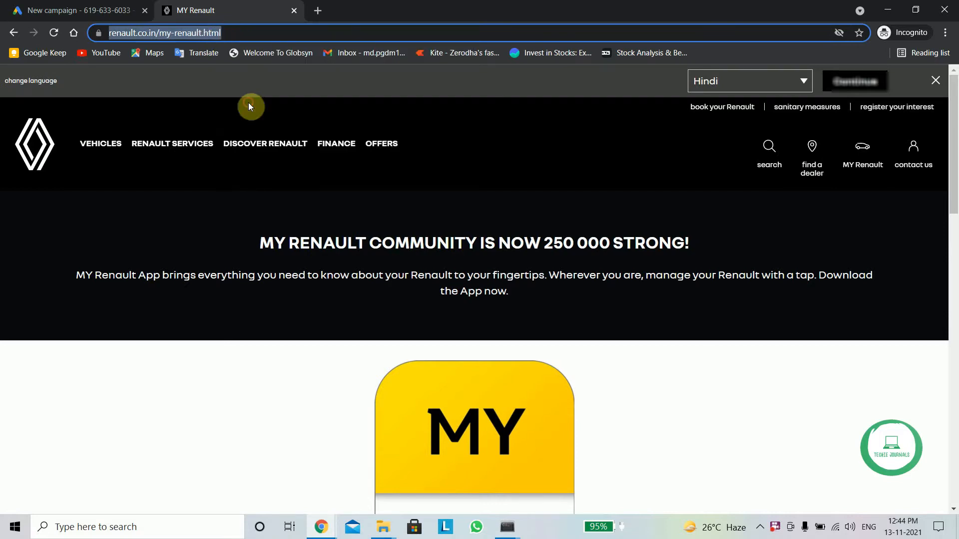
{"action": "left_click", "coordinate": [123, 14]}
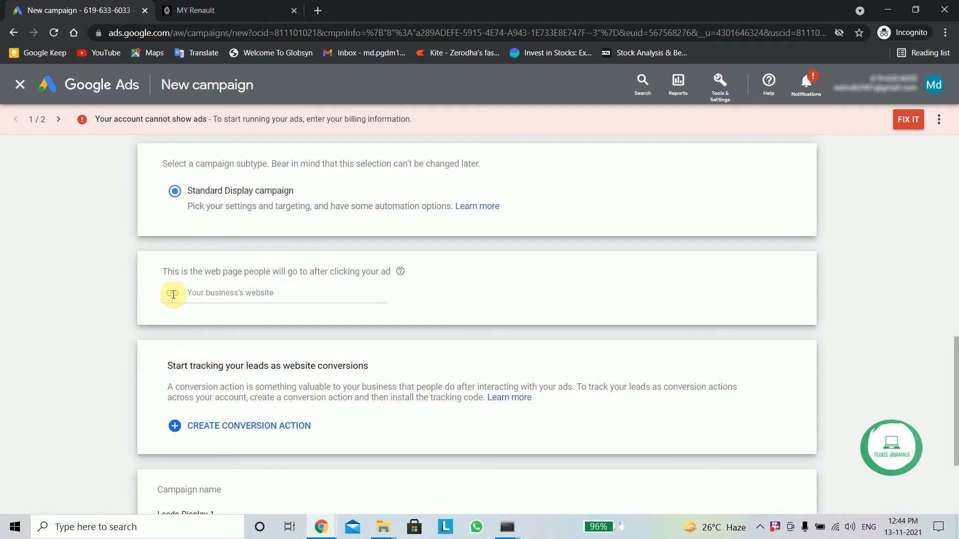
{"action": "right_click", "coordinate": [268, 291]}
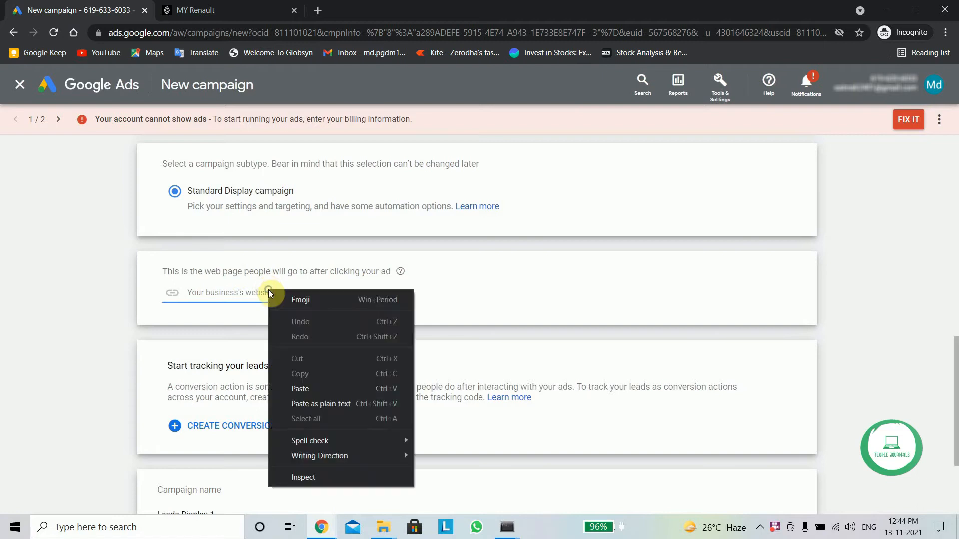
{"action": "left_click", "coordinate": [294, 388]}
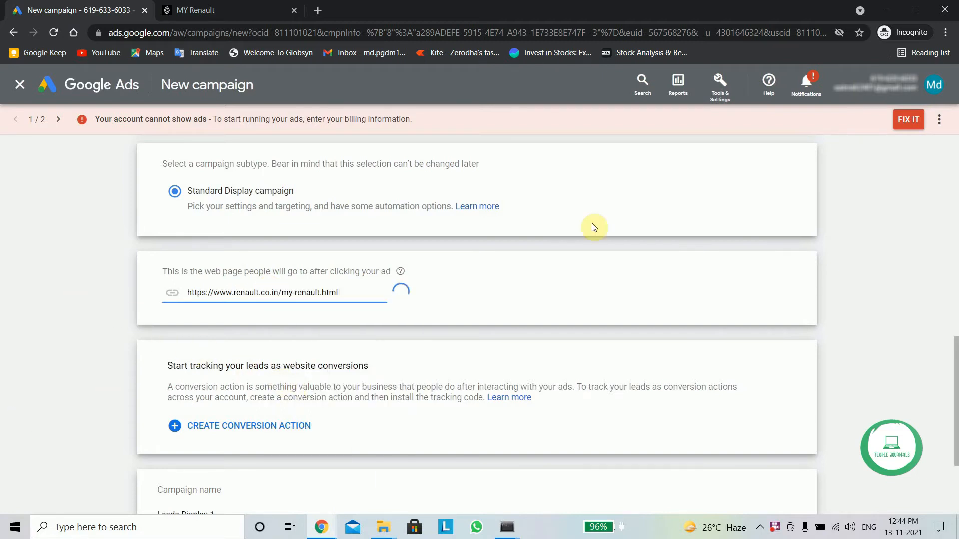
- Name the campaign "Renault display leadgem" and continue to the campaign settings
{"action": "scroll", "coordinate": [955, 350], "scroll_direction": "down", "scroll_amount": 3}
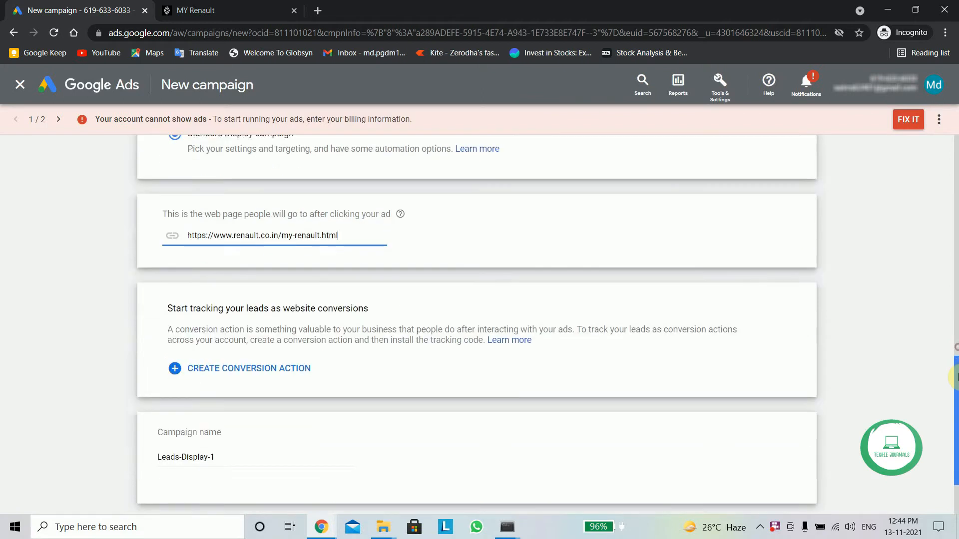
{"action": "left_click_drag", "start_coordinate": [248, 372], "coordinate": [73, 384]}
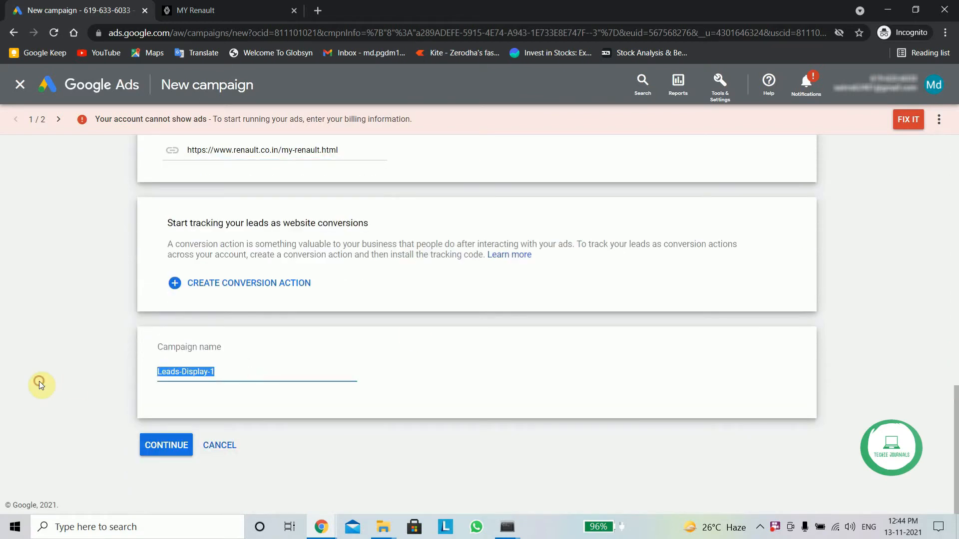
{"action": "key", "text": "BackSpace"}
{"action": "type", "text": "Re"}
{"action": "type", "text": "nault "}
{"action": "type", "text": "dgem"}
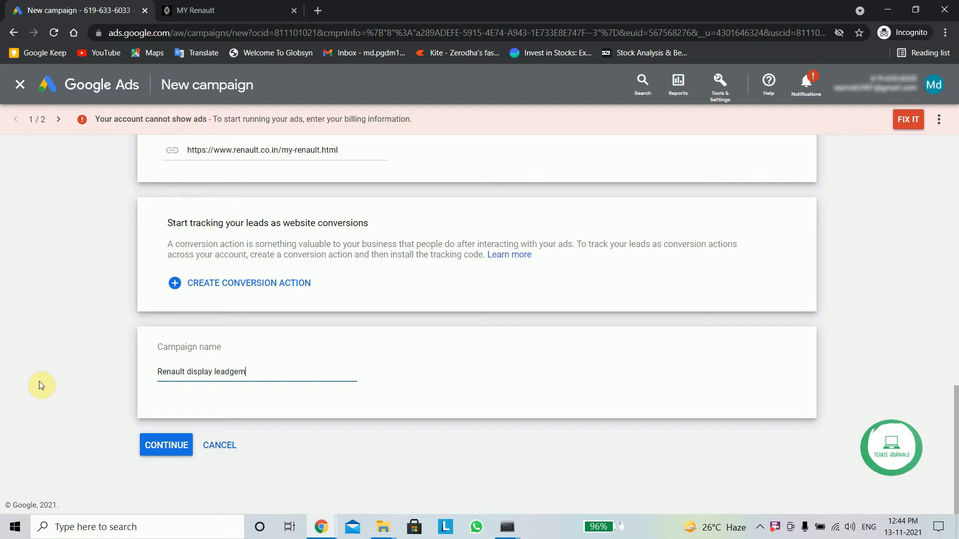
{"action": "left_click", "coordinate": [173, 445]}
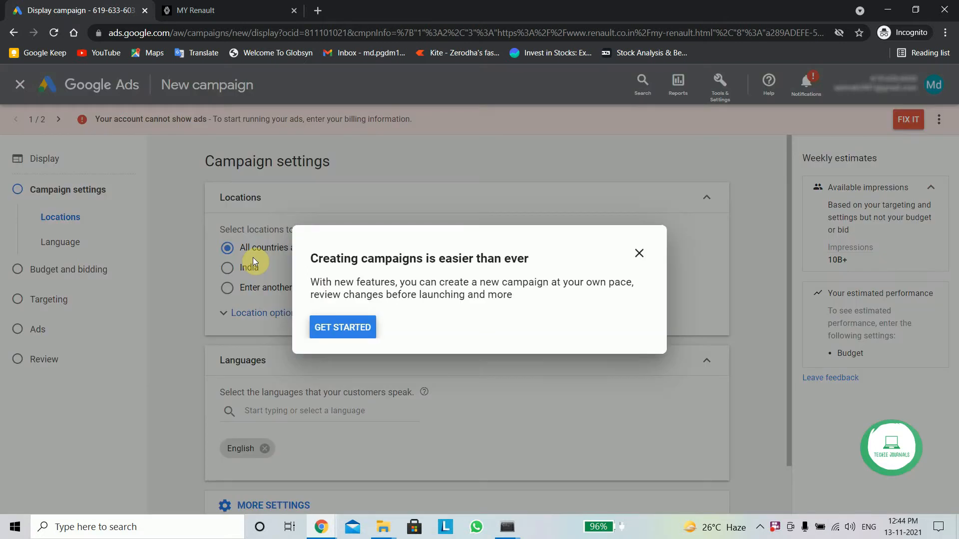
- Dismiss the introductory message and set the campaign's target location to India
{"action": "left_click", "coordinate": [639, 253]}
{"action": "left_click", "coordinate": [555, 313]}
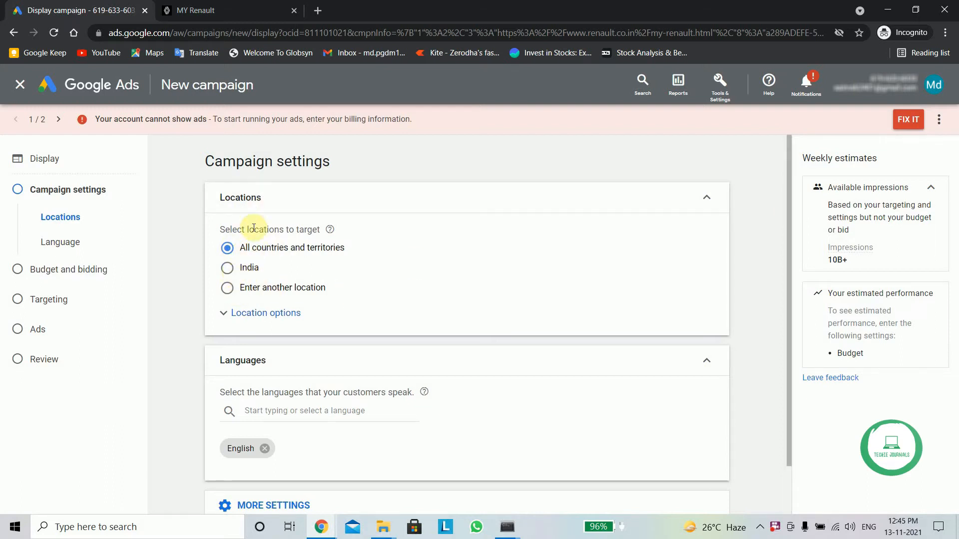
{"action": "left_click", "coordinate": [228, 269]}
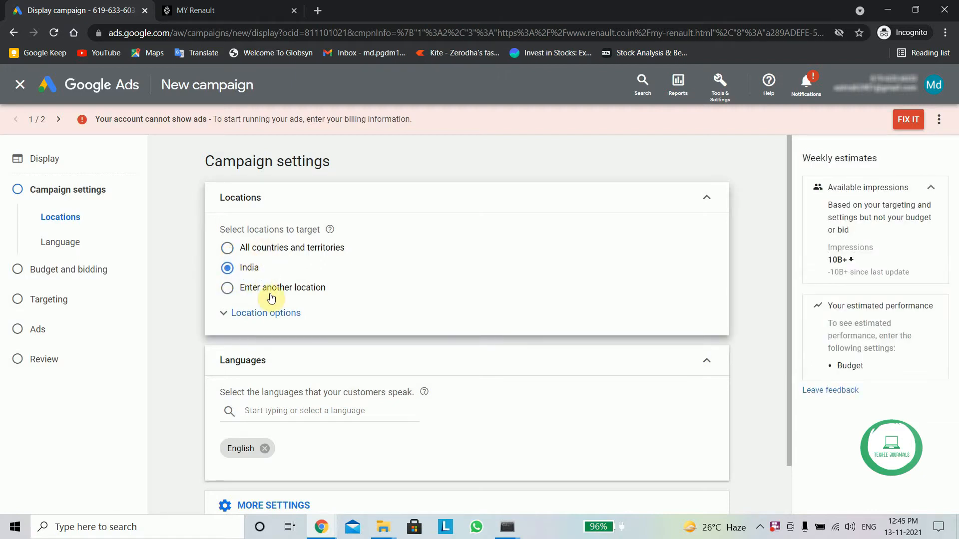
{"action": "left_click", "coordinate": [268, 292]}
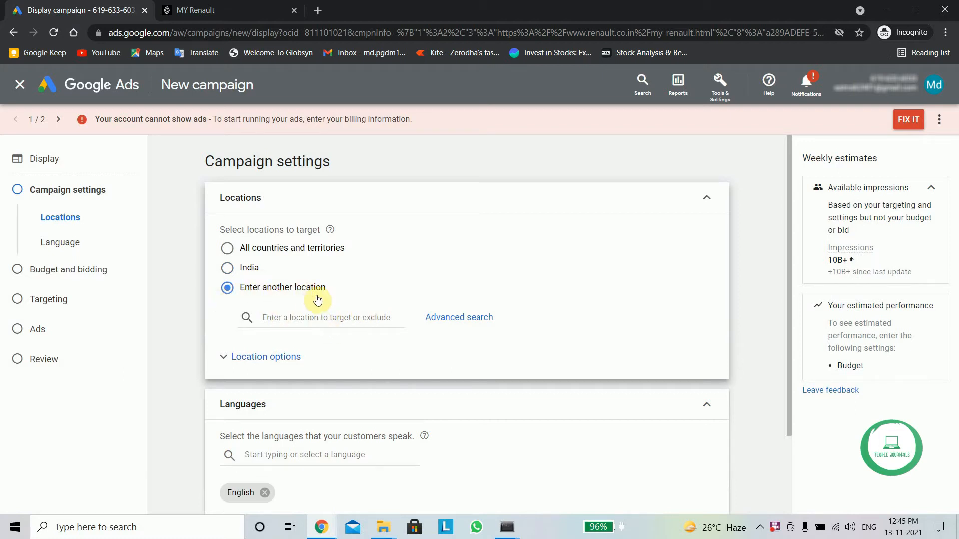
{"action": "left_click", "coordinate": [319, 319]}
{"action": "left_click", "coordinate": [227, 268]}
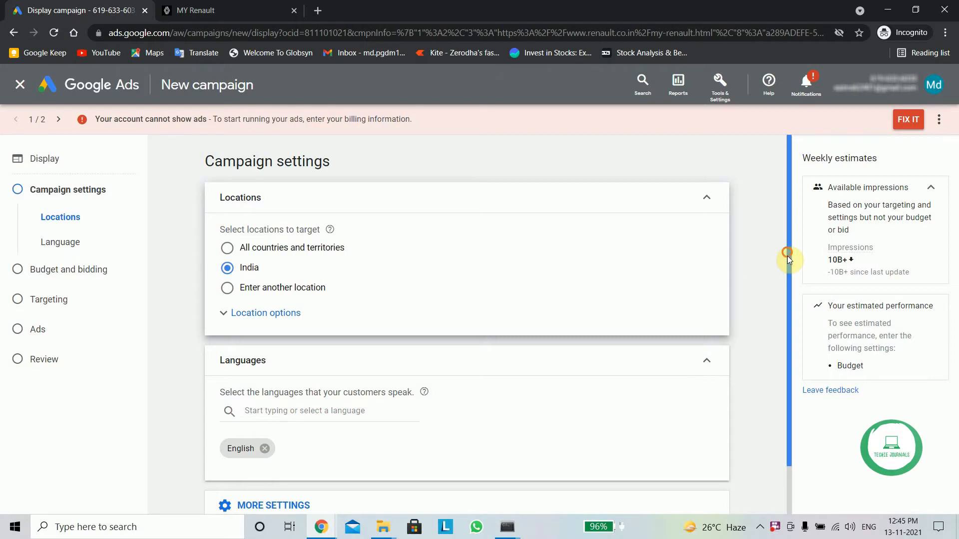
- Expand the additional campaign settings and set specific device targeting to mobile phones only, excluding computers and tablets
{"action": "left_click_drag", "start_coordinate": [787, 255], "coordinate": [345, 346]}
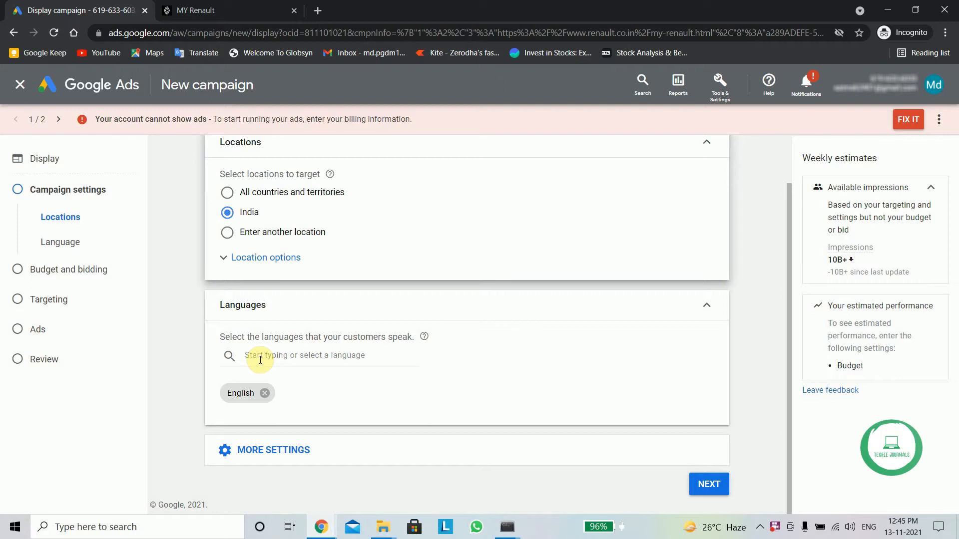
{"action": "left_click", "coordinate": [300, 450]}
{"action": "left_click_drag", "start_coordinate": [788, 238], "coordinate": [777, 372]}
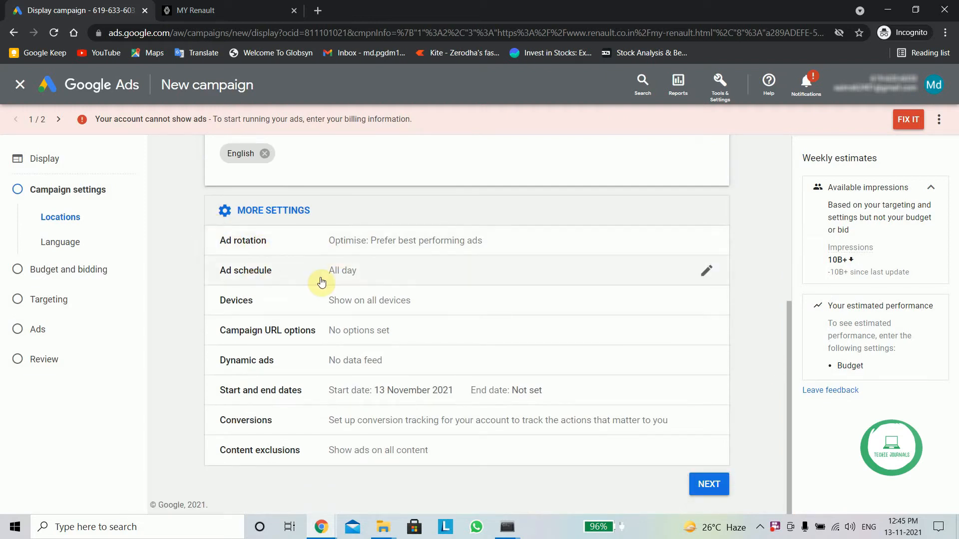
{"action": "left_click", "coordinate": [396, 300]}
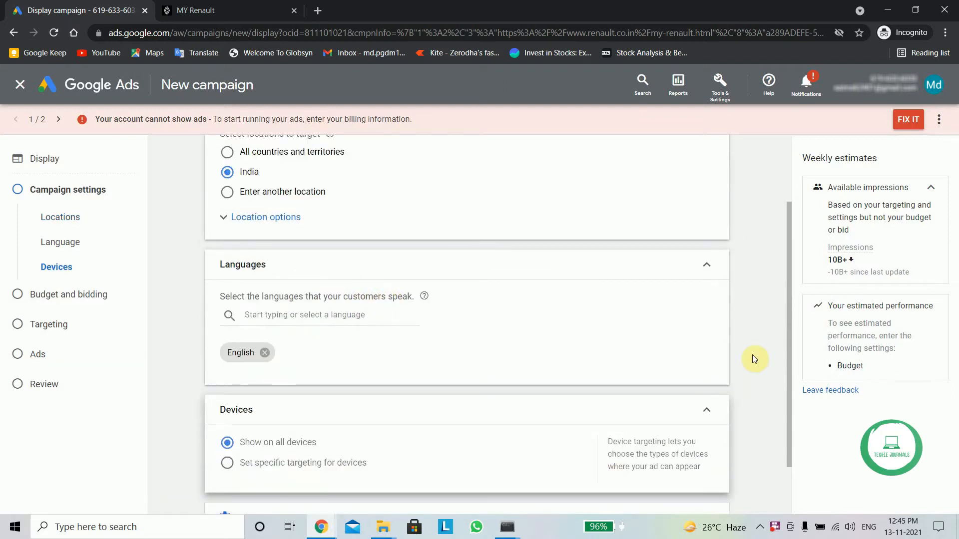
{"action": "left_click_drag", "start_coordinate": [787, 316], "coordinate": [784, 377]}
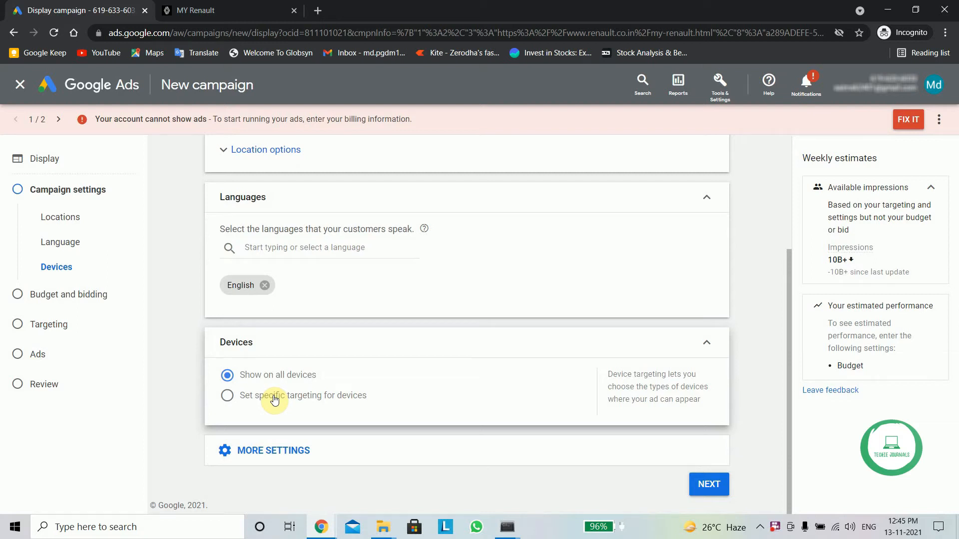
{"action": "left_click", "coordinate": [306, 403]}
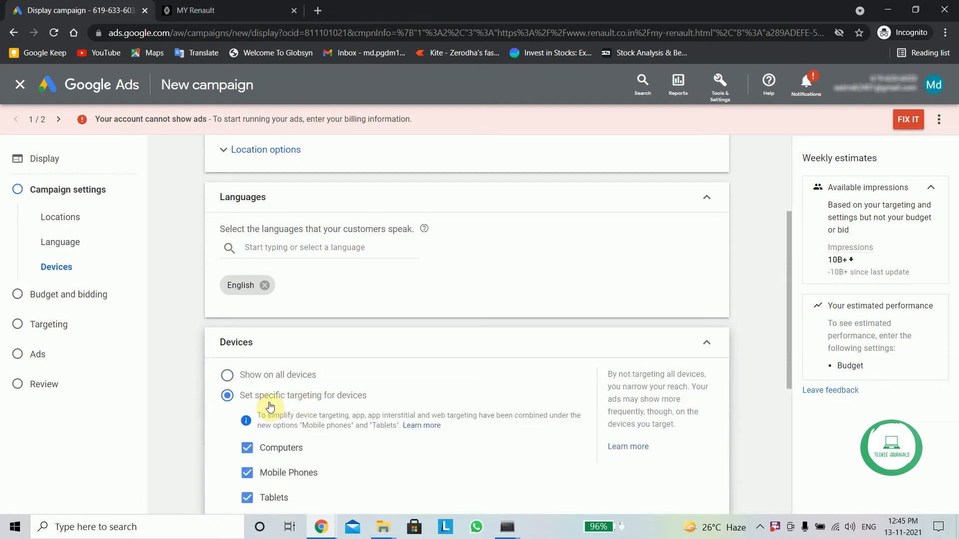
{"action": "left_click_drag", "start_coordinate": [790, 258], "coordinate": [780, 367]}
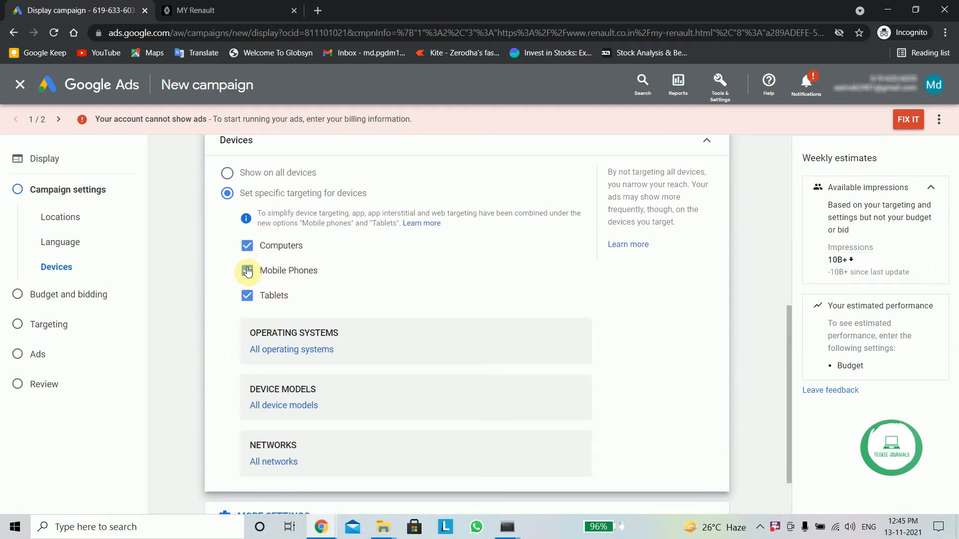
{"action": "left_click", "coordinate": [249, 301]}
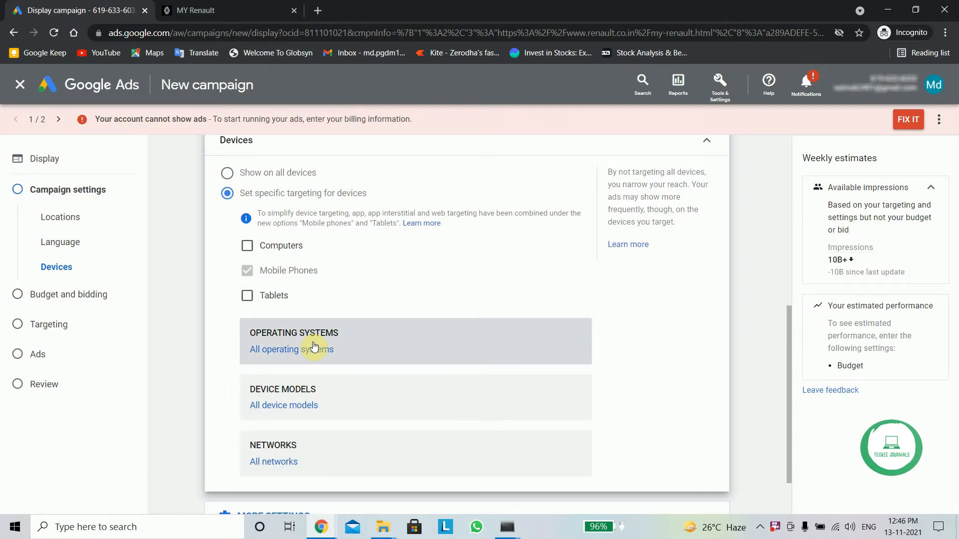
- Limit the targeted operating systems to Android, BlackBerry, Windows Phone and iOS, leaving webOS out, and apply the selection
{"action": "left_click", "coordinate": [314, 350]}
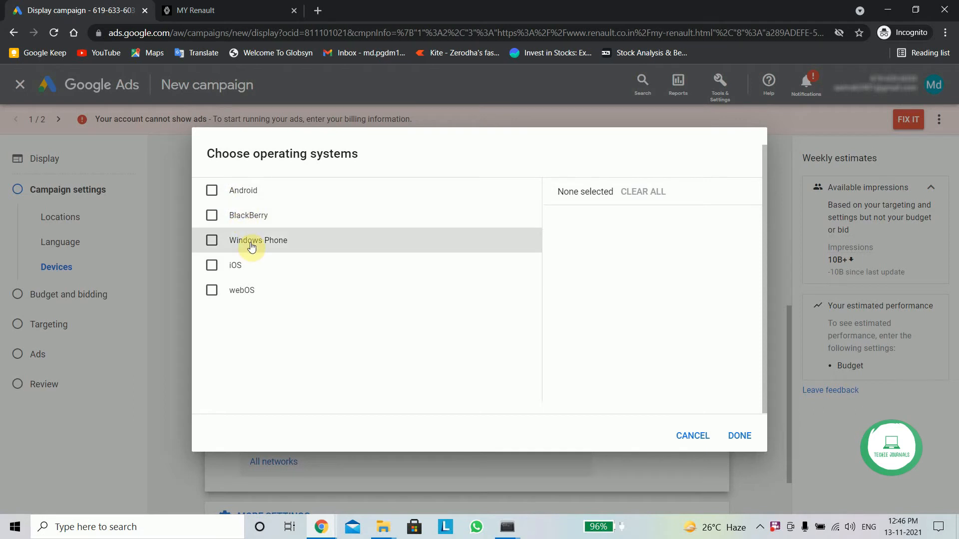
{"action": "left_click", "coordinate": [211, 189]}
{"action": "left_click", "coordinate": [212, 214]}
{"action": "left_click", "coordinate": [211, 240]}
{"action": "left_click", "coordinate": [212, 265]}
{"action": "left_click", "coordinate": [212, 291]}
{"action": "left_click", "coordinate": [212, 240]}
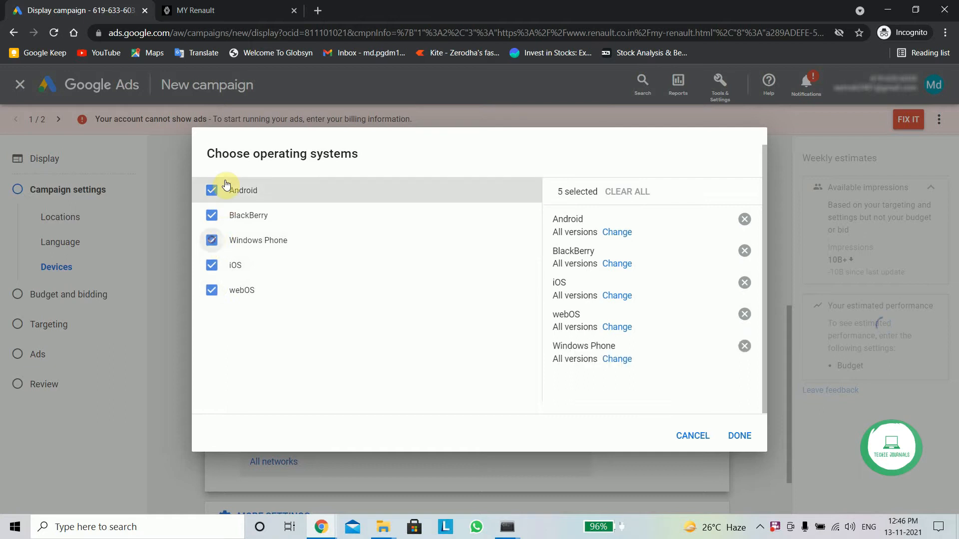
{"action": "left_click", "coordinate": [212, 242]}
{"action": "left_click", "coordinate": [211, 290]}
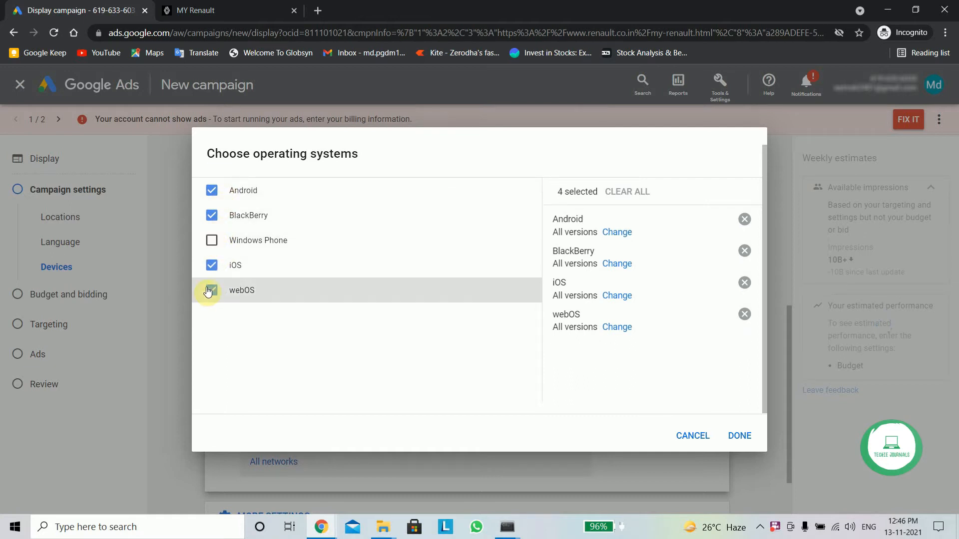
{"action": "left_click", "coordinate": [212, 242]}
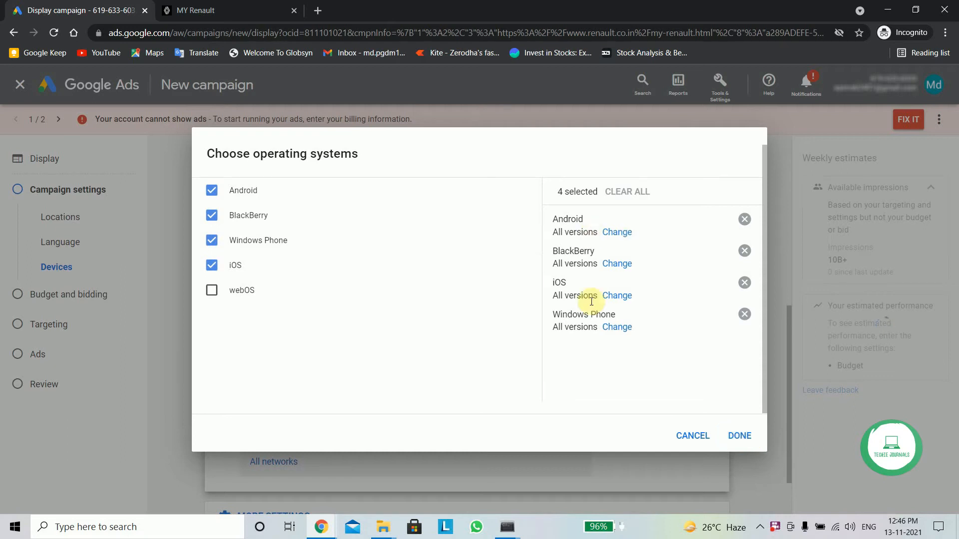
{"action": "left_click", "coordinate": [742, 435]}
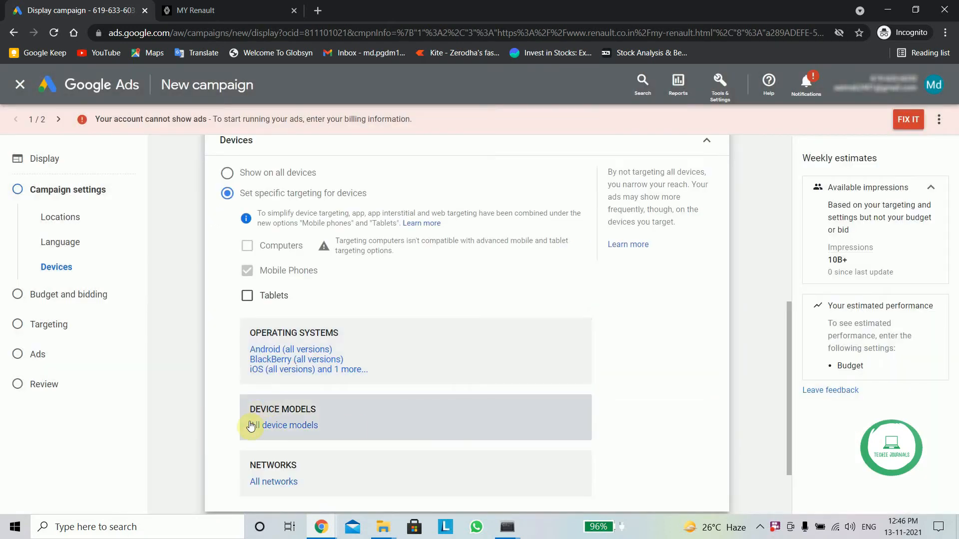
- Open the device model targeting and select all Sony and SonyEricsson models under Android
{"action": "left_click_drag", "start_coordinate": [789, 330], "coordinate": [777, 363]}
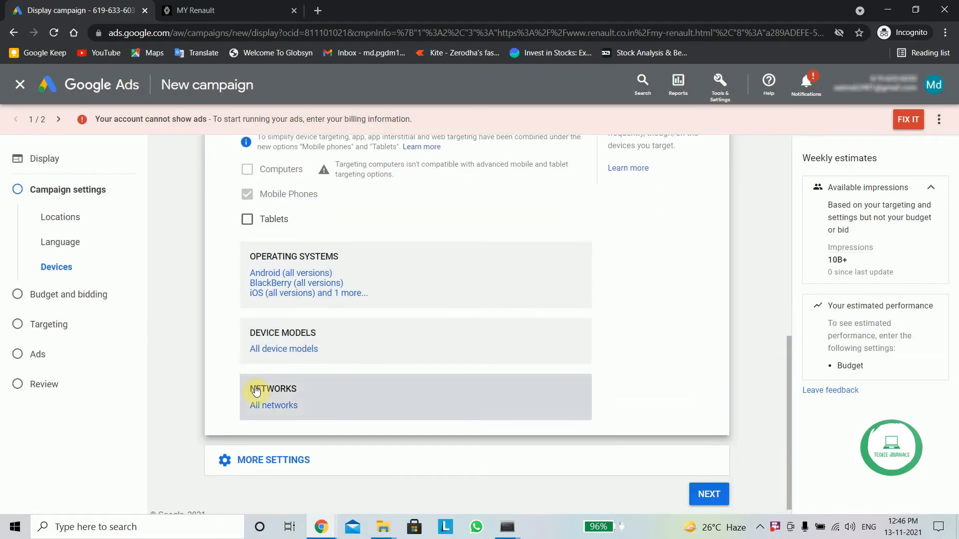
{"action": "left_click", "coordinate": [279, 347]}
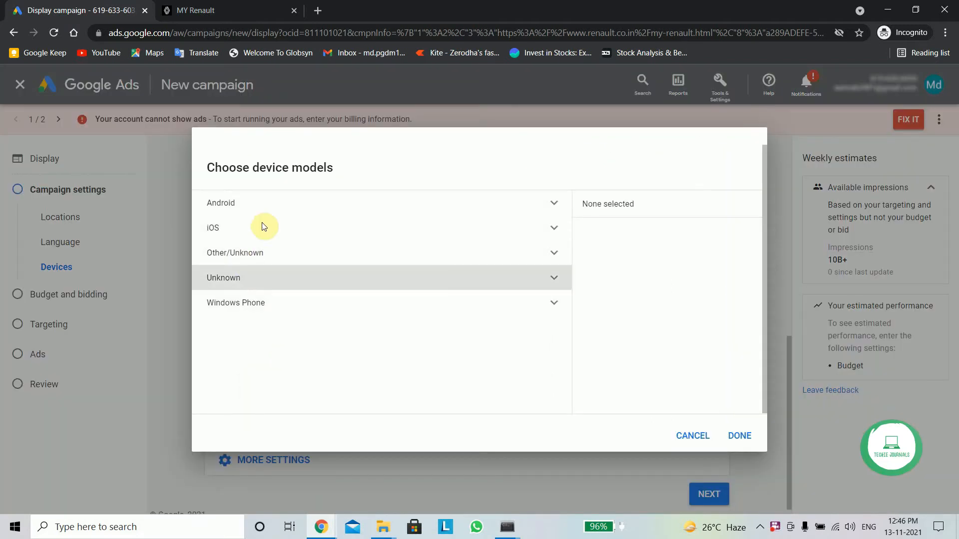
{"action": "left_click", "coordinate": [554, 203]}
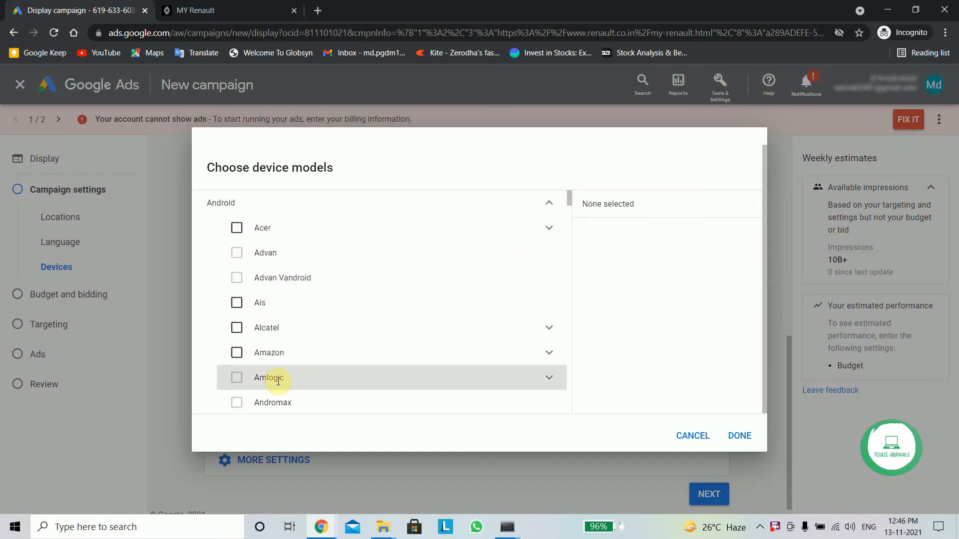
{"action": "left_click_drag", "start_coordinate": [569, 198], "coordinate": [561, 371]}
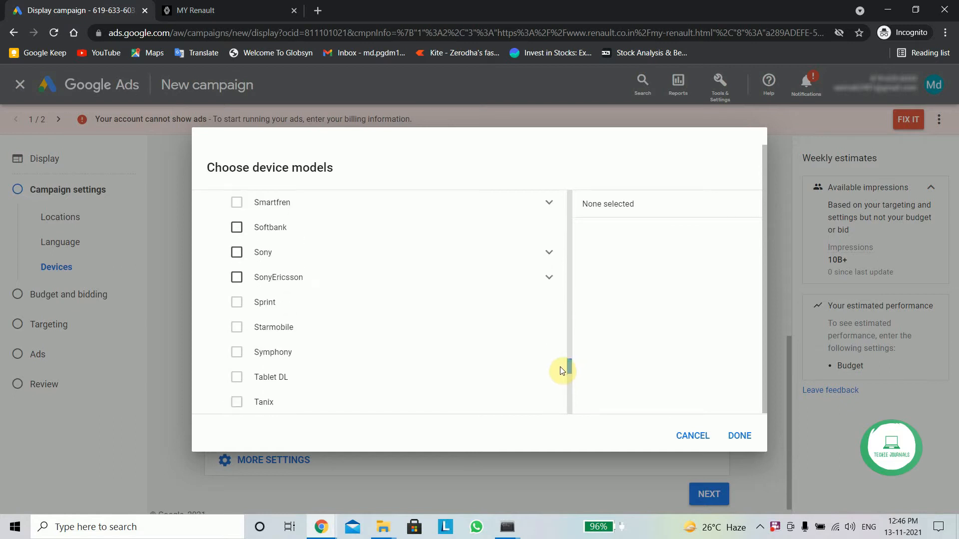
{"action": "left_click", "coordinate": [237, 252]}
{"action": "left_click", "coordinate": [237, 277]}
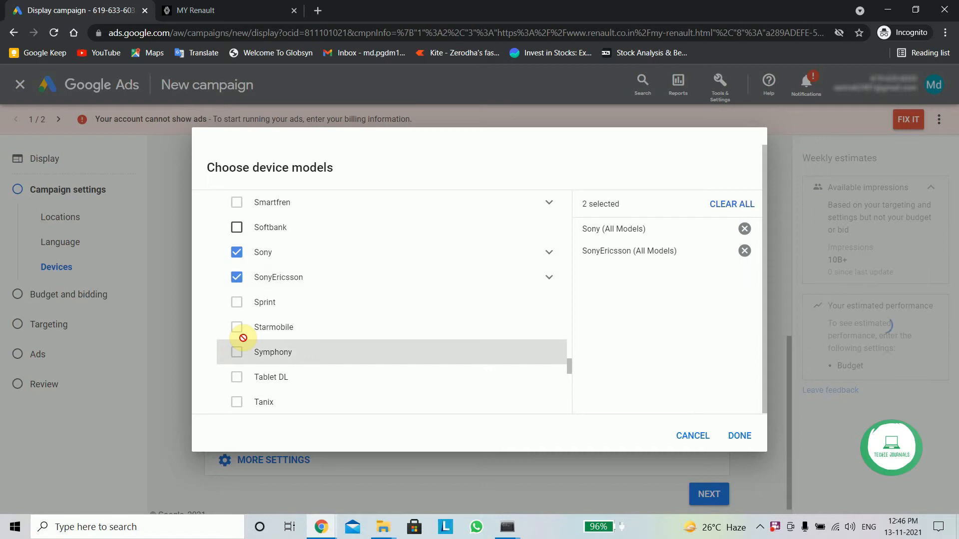
- Add all Samsung and RCA models plus Realme 1 (CPH1859), 2 (RMX1805) and 2 Pro (RMX1801) to the device models
{"action": "left_click_drag", "start_coordinate": [569, 366], "coordinate": [572, 357]}
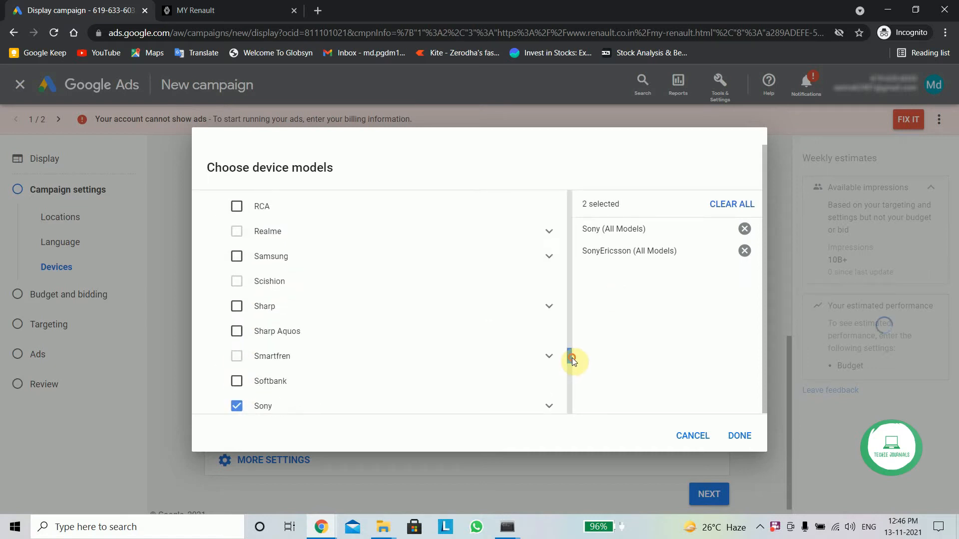
{"action": "left_click", "coordinate": [237, 245]}
{"action": "left_click", "coordinate": [236, 233]}
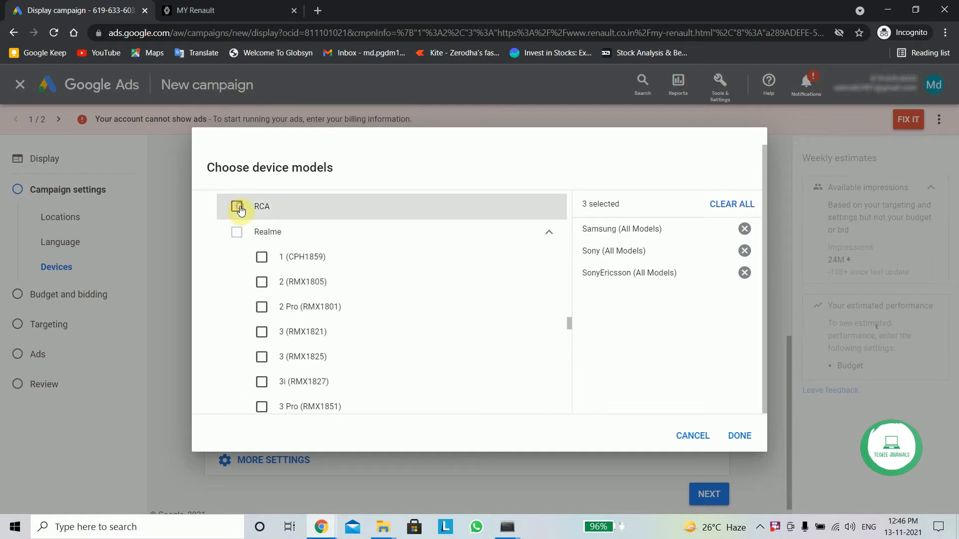
{"action": "left_click", "coordinate": [237, 206]}
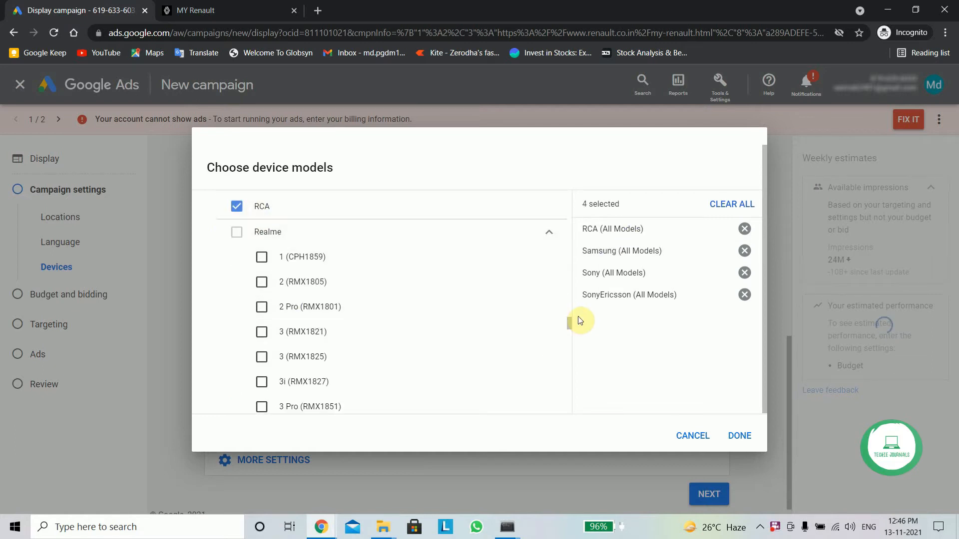
{"action": "left_click", "coordinate": [261, 306]}
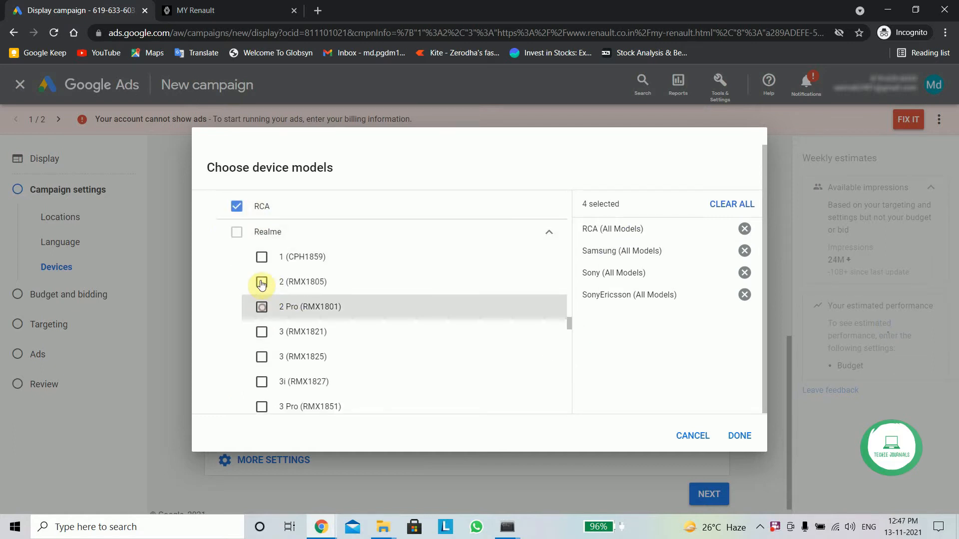
{"action": "left_click", "coordinate": [262, 257]}
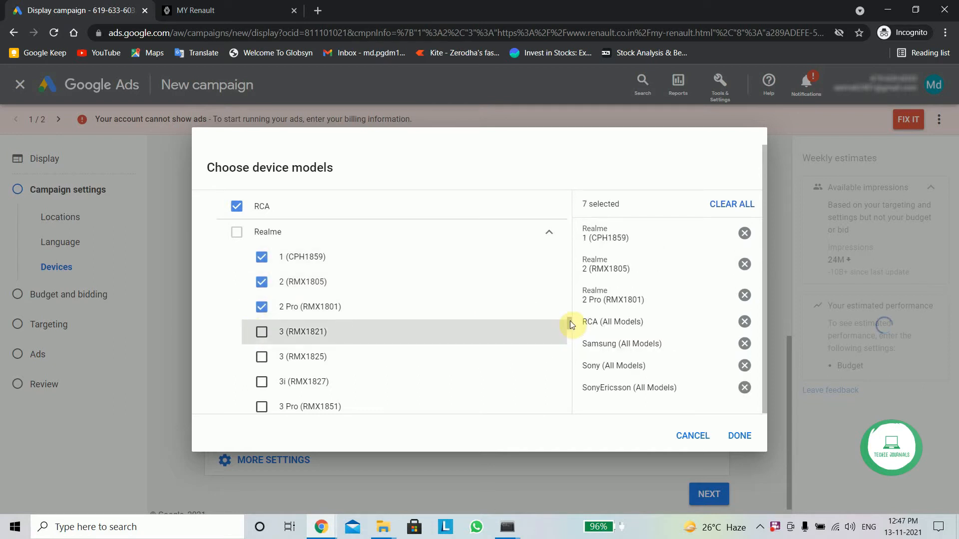
- Add all Xiaomi models under Android and all Apple models under iOS, and apply the device model selection
{"action": "left_click_drag", "start_coordinate": [573, 354], "coordinate": [570, 409]}
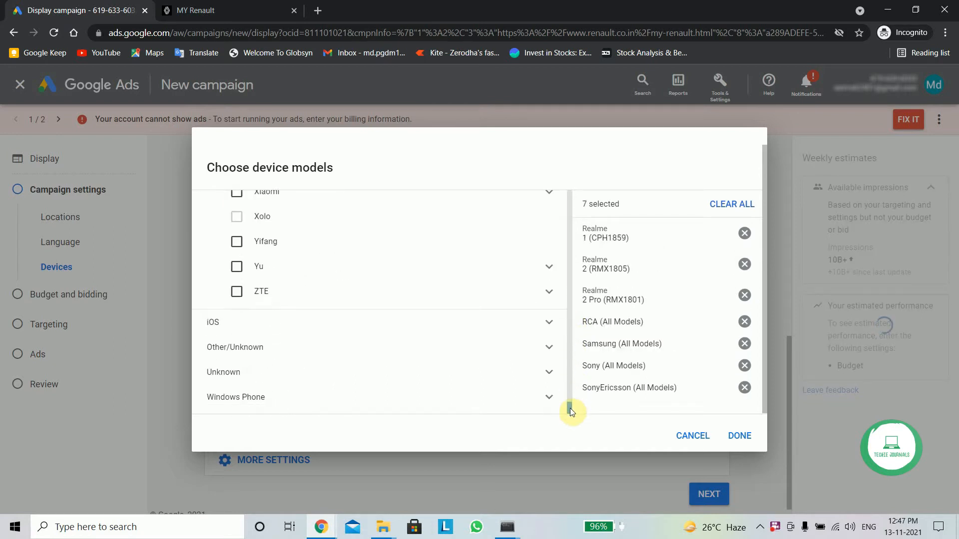
{"action": "left_click", "coordinate": [237, 199]}
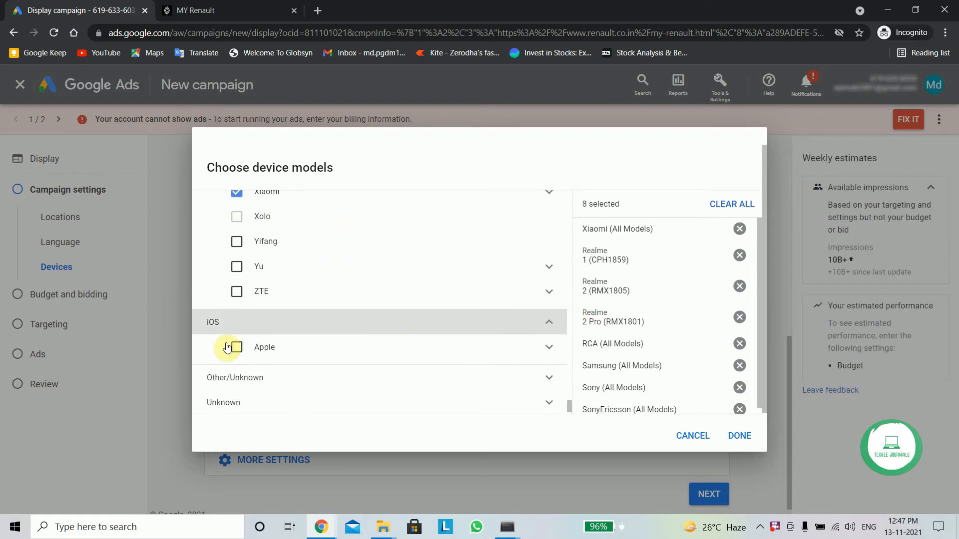
{"action": "left_click", "coordinate": [236, 348]}
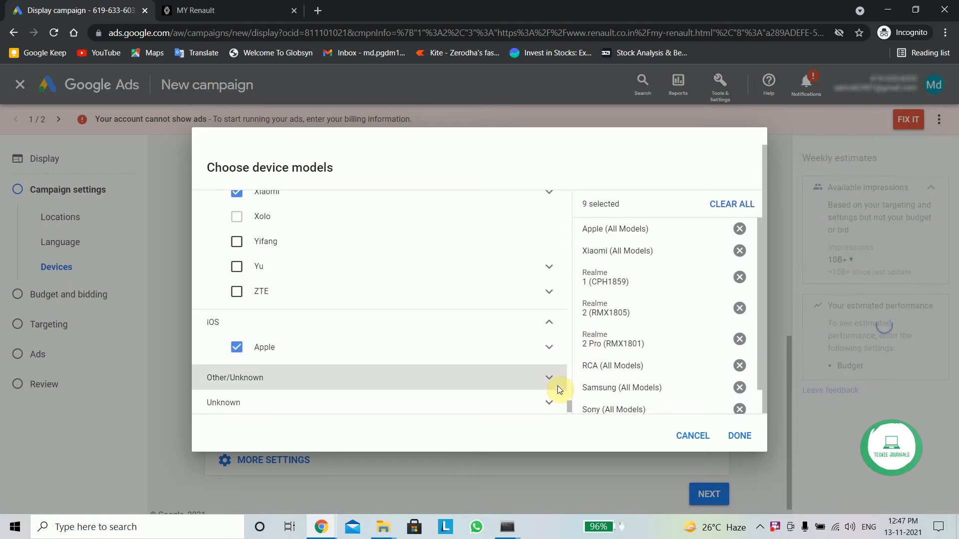
{"action": "left_click_drag", "start_coordinate": [571, 409], "coordinate": [571, 416]}
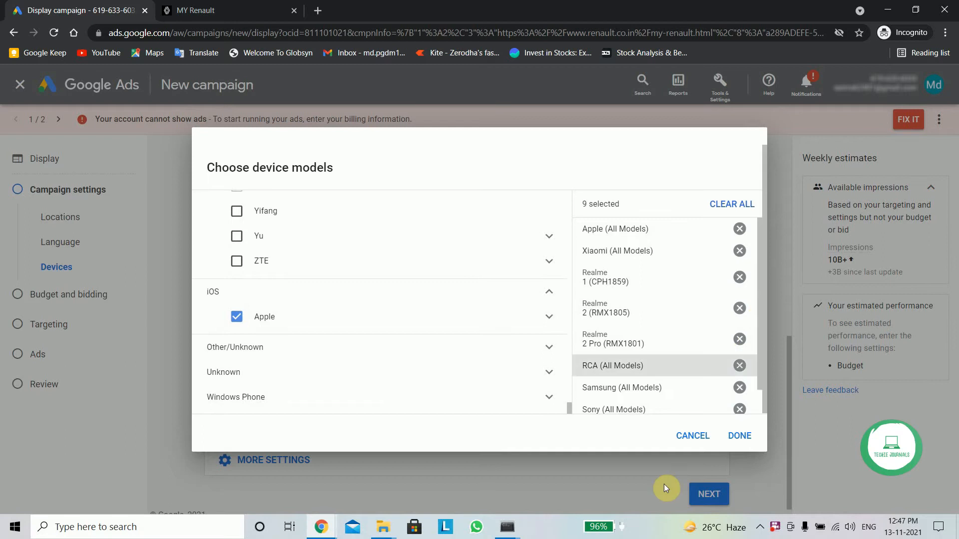
{"action": "left_click", "coordinate": [740, 436]}
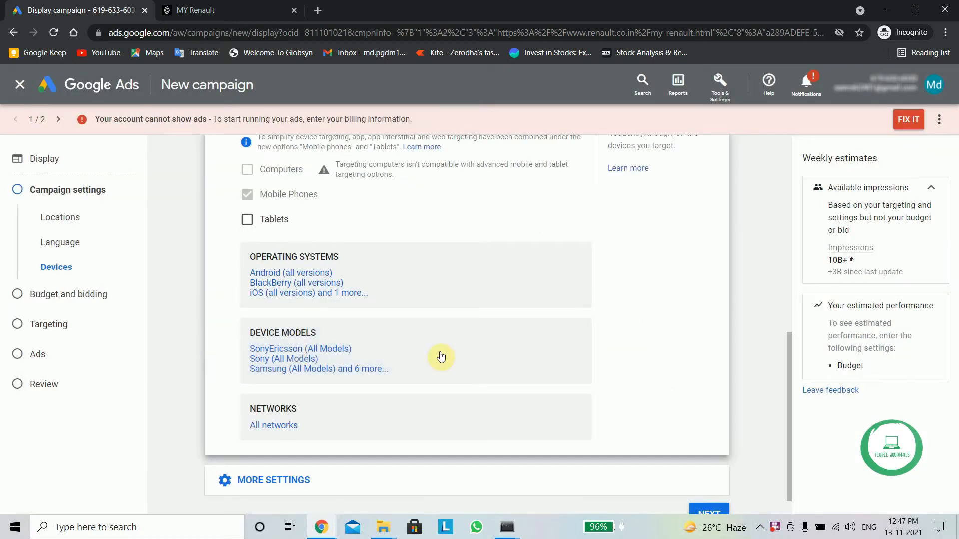
- Open the network targeting and select all mobile carriers in India, leaving Wi-Fi unselected
{"action": "left_click", "coordinate": [288, 421]}
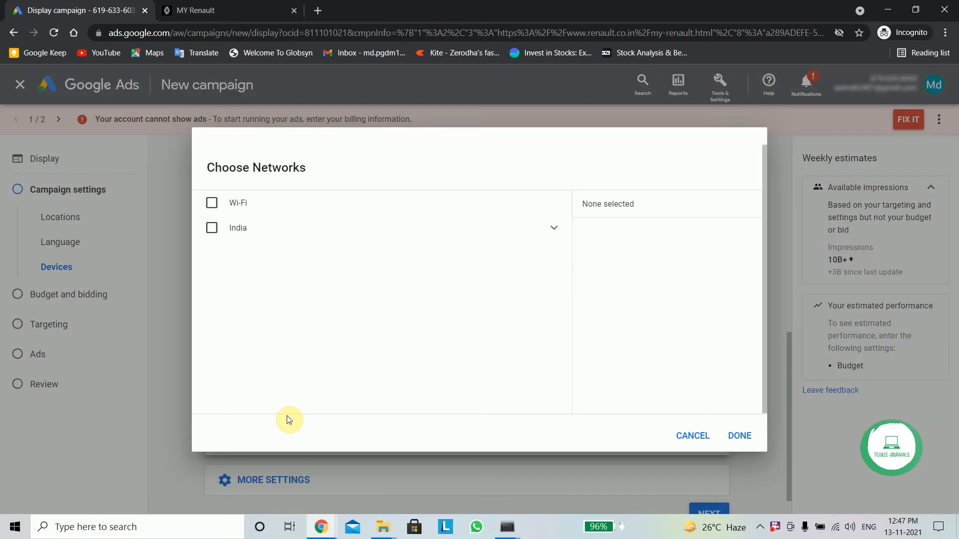
{"action": "left_click", "coordinate": [212, 204]}
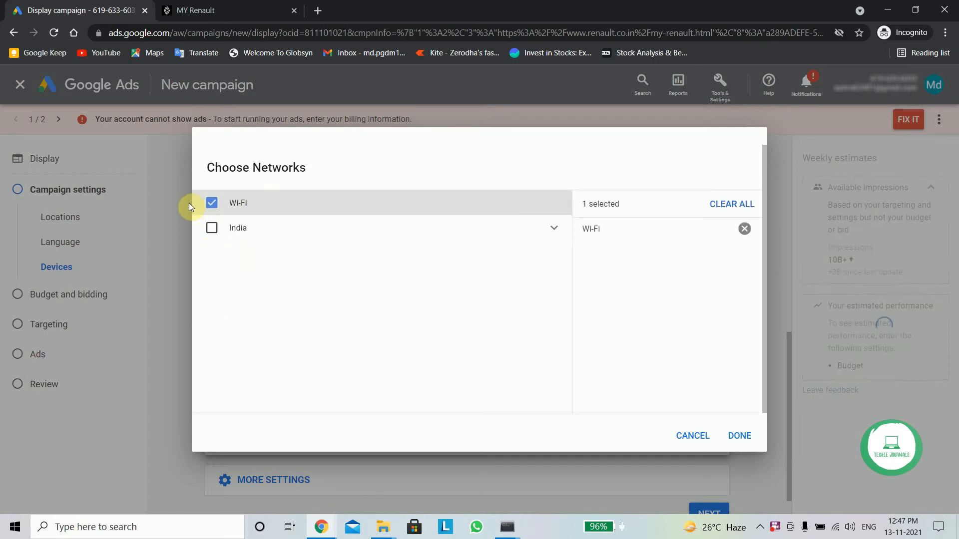
{"action": "left_click", "coordinate": [212, 204]}
{"action": "left_click", "coordinate": [212, 228]}
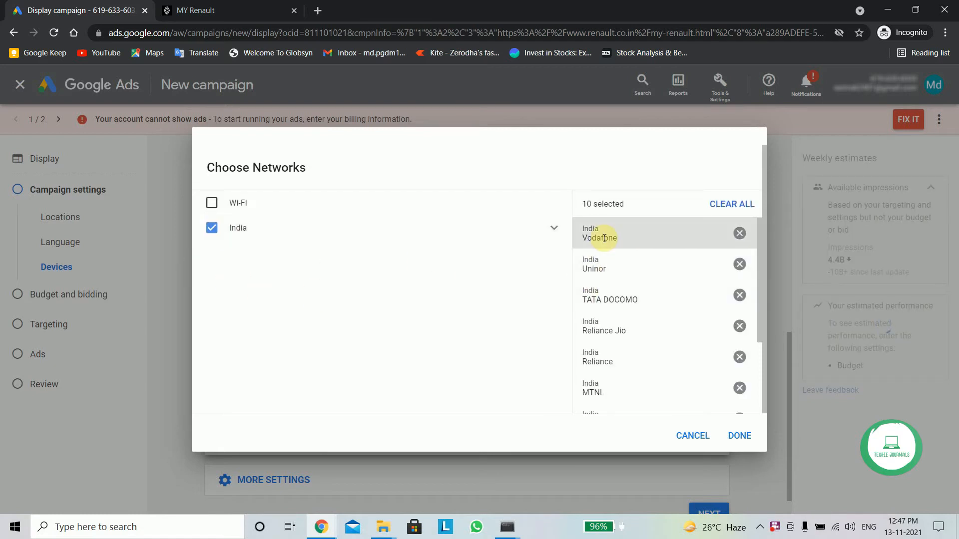
- Remove Vodafone, Uninor, Aircel and TATA DOCOMO from the selected India networks and apply the selection
{"action": "left_click_drag", "start_coordinate": [757, 252], "coordinate": [751, 229]}
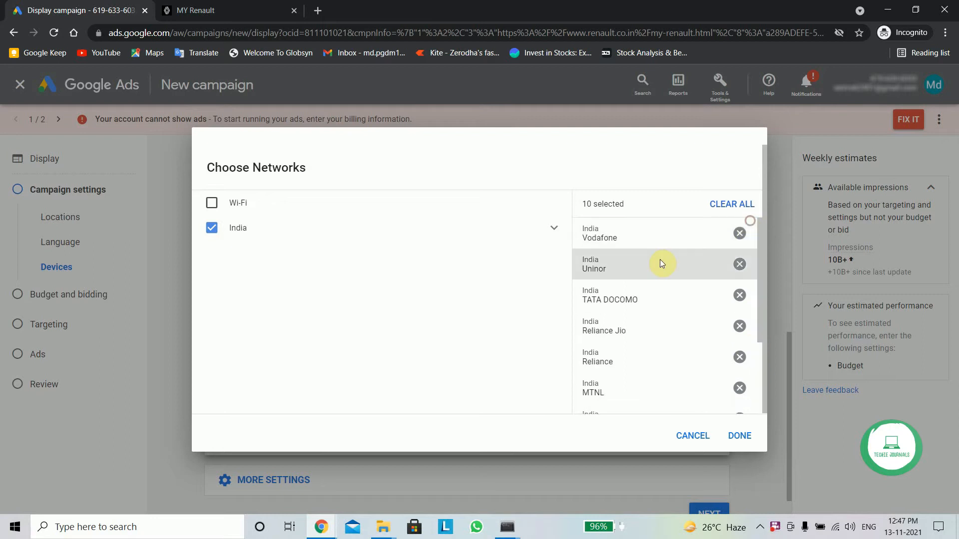
{"action": "left_click", "coordinate": [739, 234]}
{"action": "left_click", "coordinate": [732, 236]}
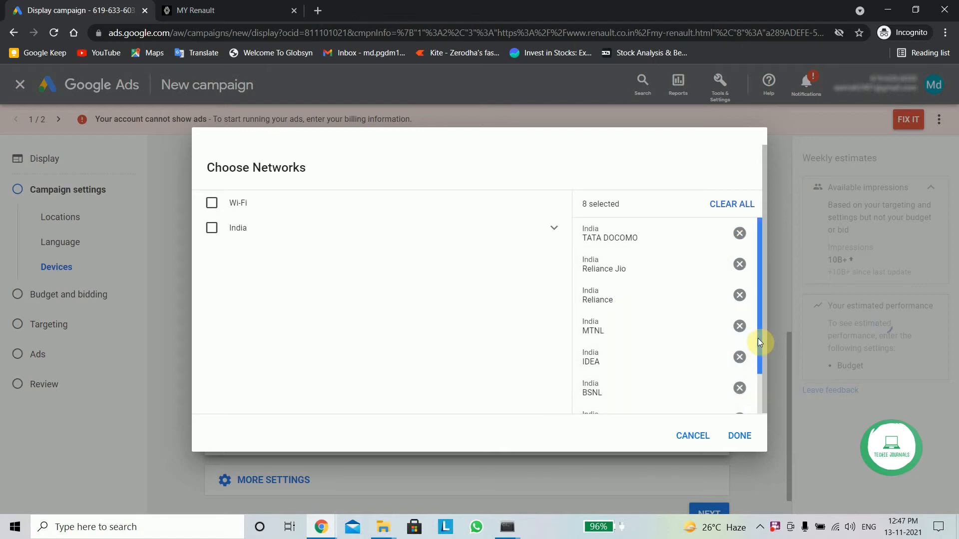
{"action": "left_click_drag", "start_coordinate": [757, 341], "coordinate": [760, 385]}
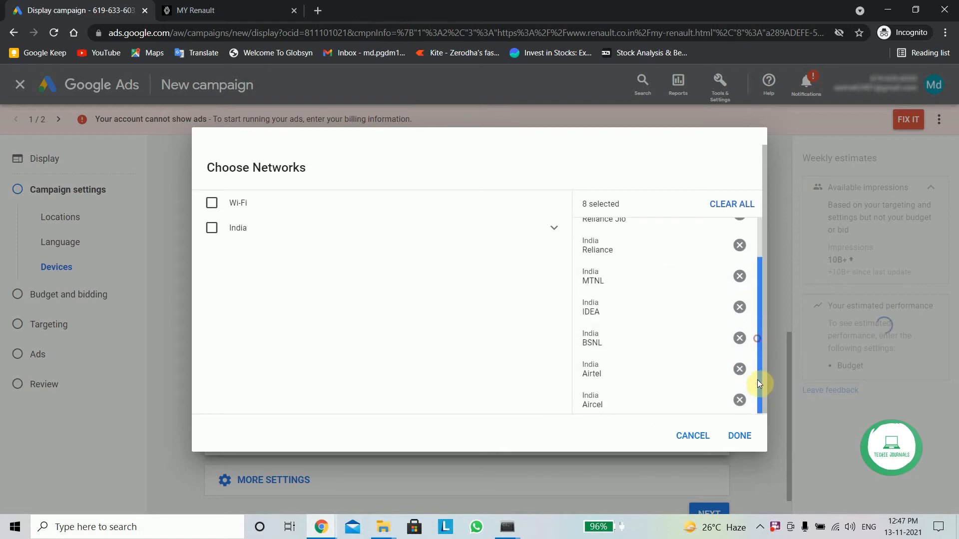
{"action": "left_click", "coordinate": [739, 400]}
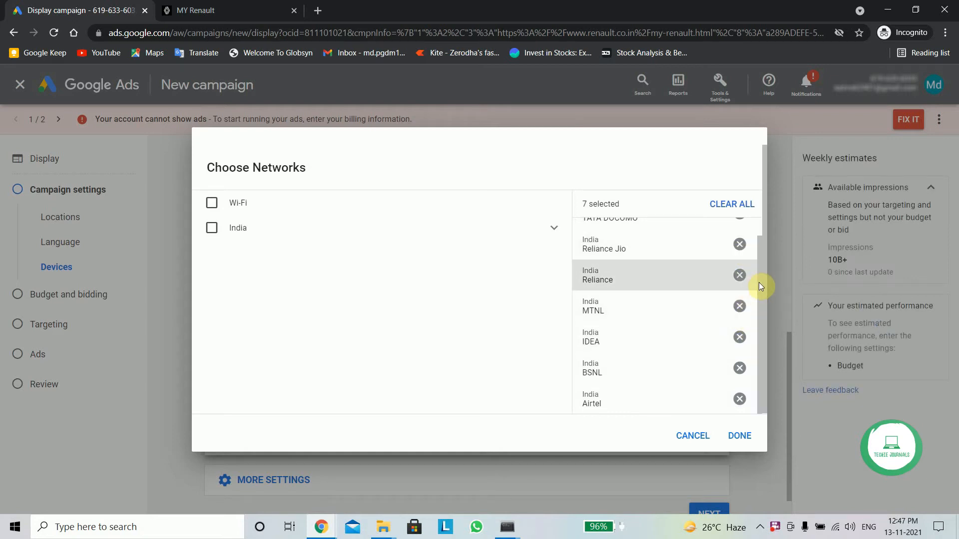
{"action": "left_click_drag", "start_coordinate": [757, 272], "coordinate": [759, 250]}
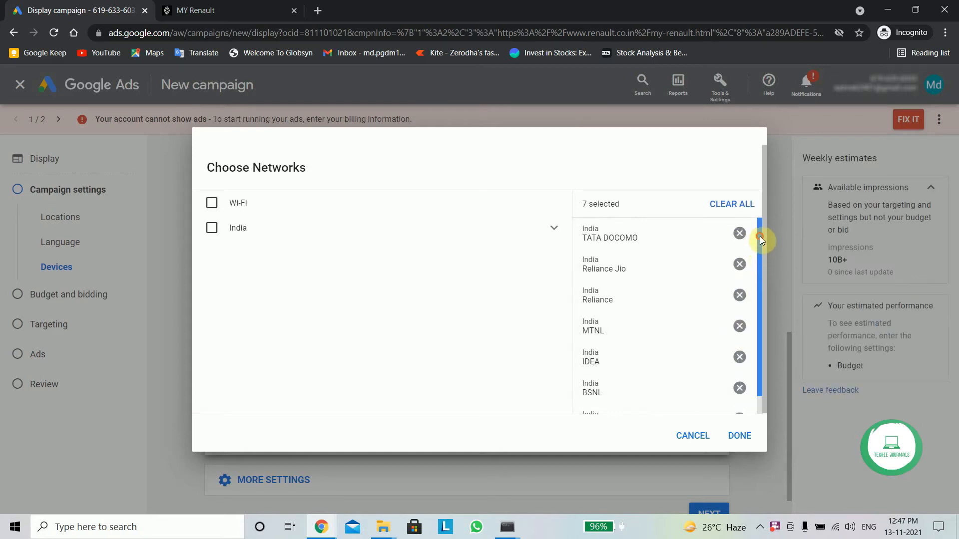
{"action": "left_click", "coordinate": [741, 234]}
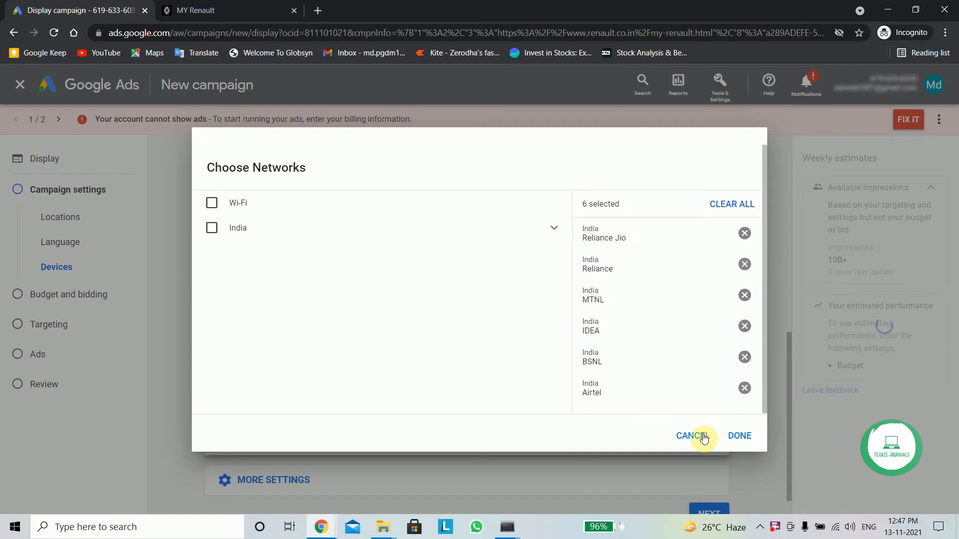
{"action": "left_click", "coordinate": [738, 438]}
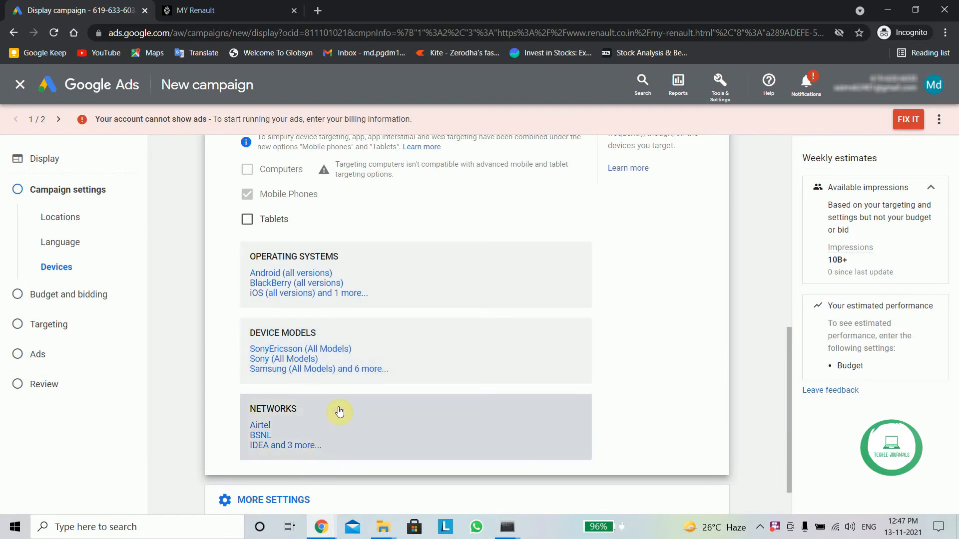
- Set the campaign's end date to 30 Nov 2021 in the additional settings and continue to budget and bidding
{"action": "left_click_drag", "start_coordinate": [787, 336], "coordinate": [787, 368]}
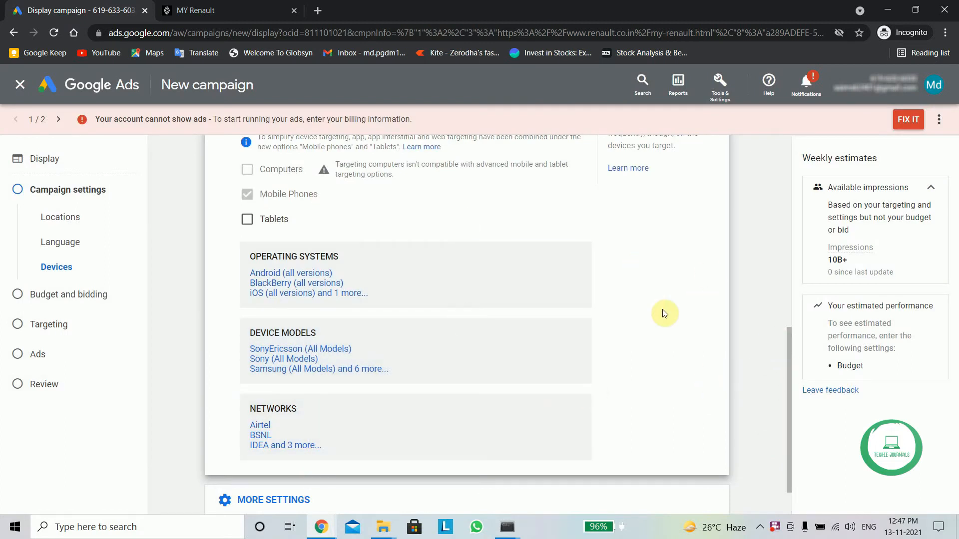
{"action": "scroll", "coordinate": [790, 339], "scroll_direction": "down", "scroll_amount": 1}
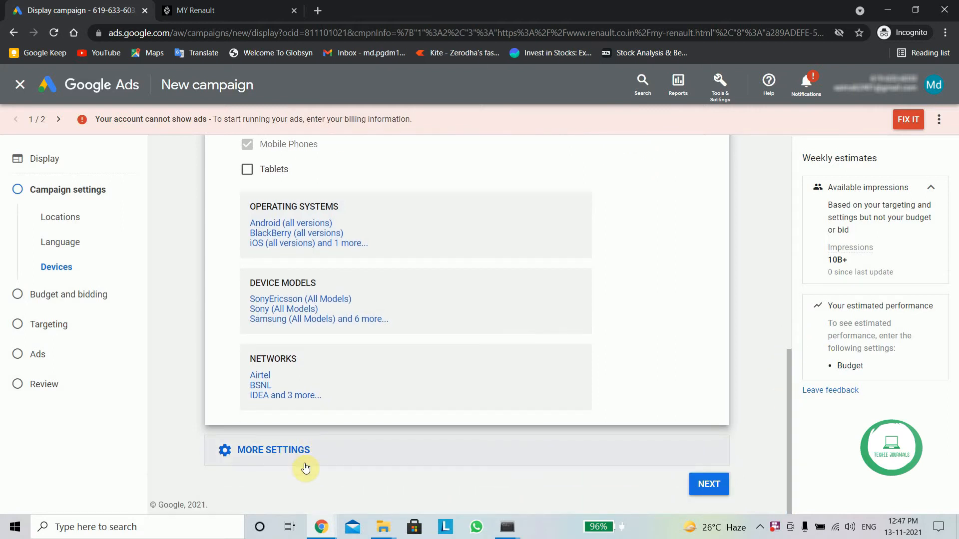
{"action": "left_click", "coordinate": [280, 451]}
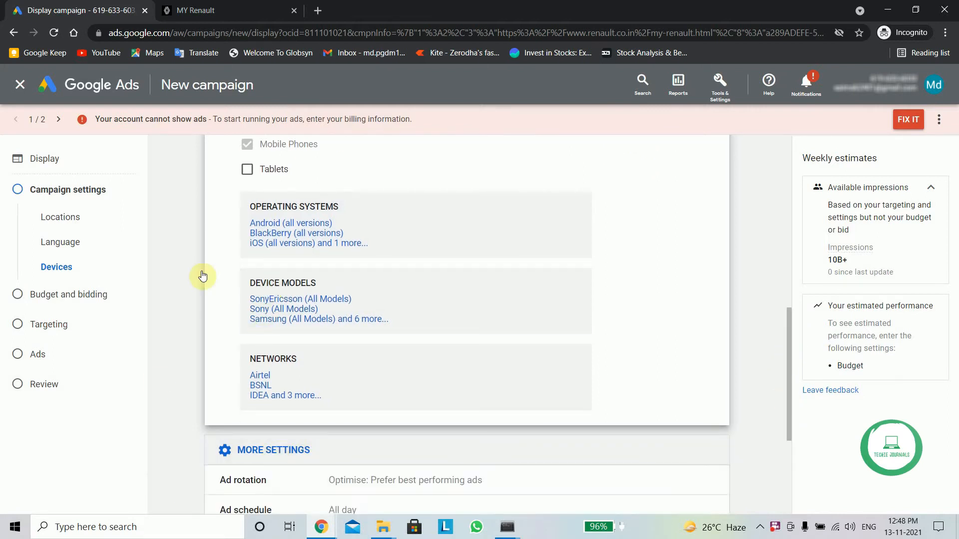
{"action": "left_click_drag", "start_coordinate": [790, 324], "coordinate": [791, 415]}
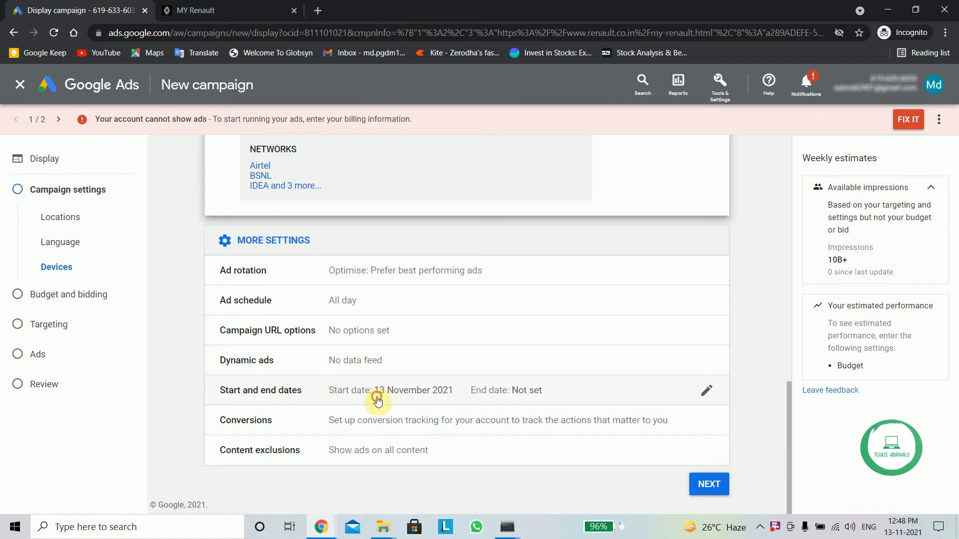
{"action": "left_click", "coordinate": [415, 388]}
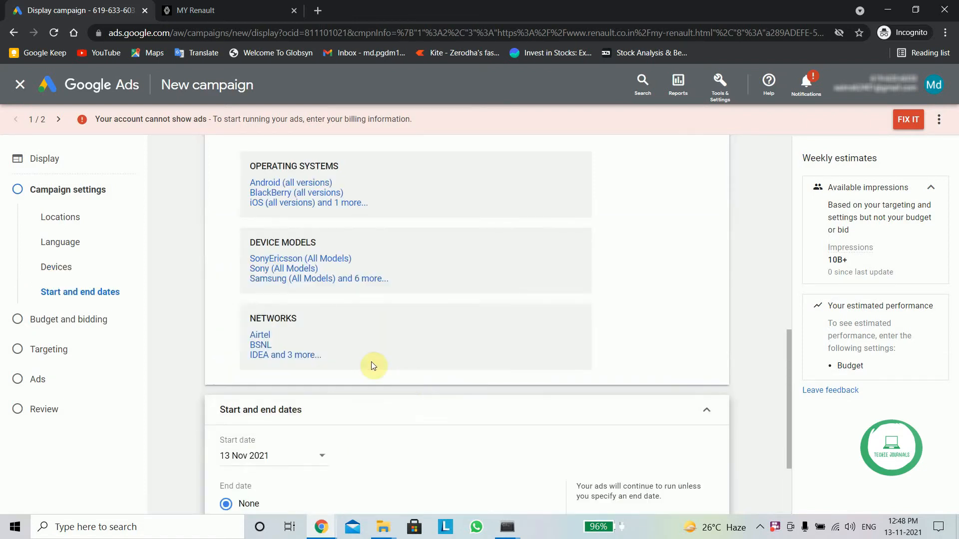
{"action": "left_click_drag", "start_coordinate": [790, 354], "coordinate": [784, 415]}
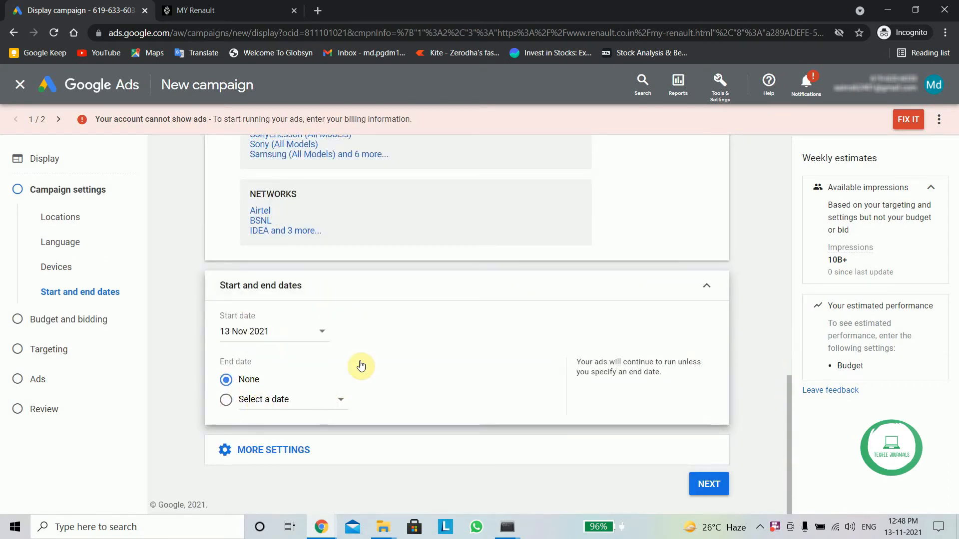
{"action": "left_click", "coordinate": [344, 400]}
{"action": "left_click", "coordinate": [272, 377]}
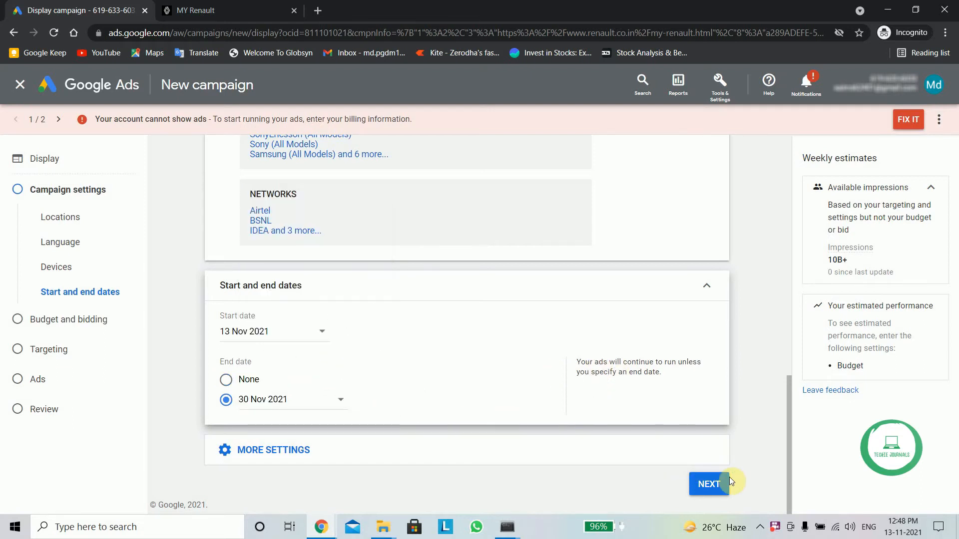
{"action": "left_click", "coordinate": [719, 487]}
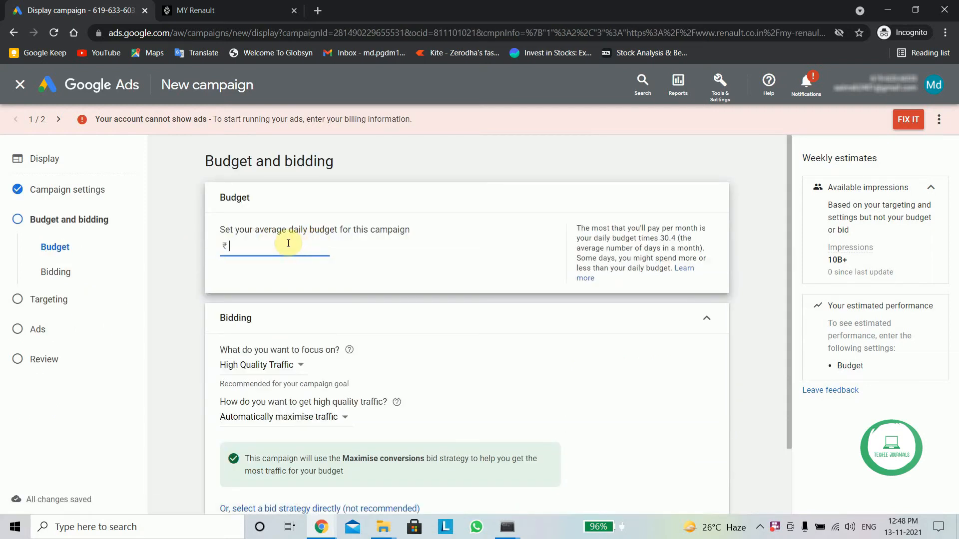
- Set the average daily budget to ₹50 and review the bidding focus options, keeping High Quality Traffic
{"action": "type", "text": "50"}
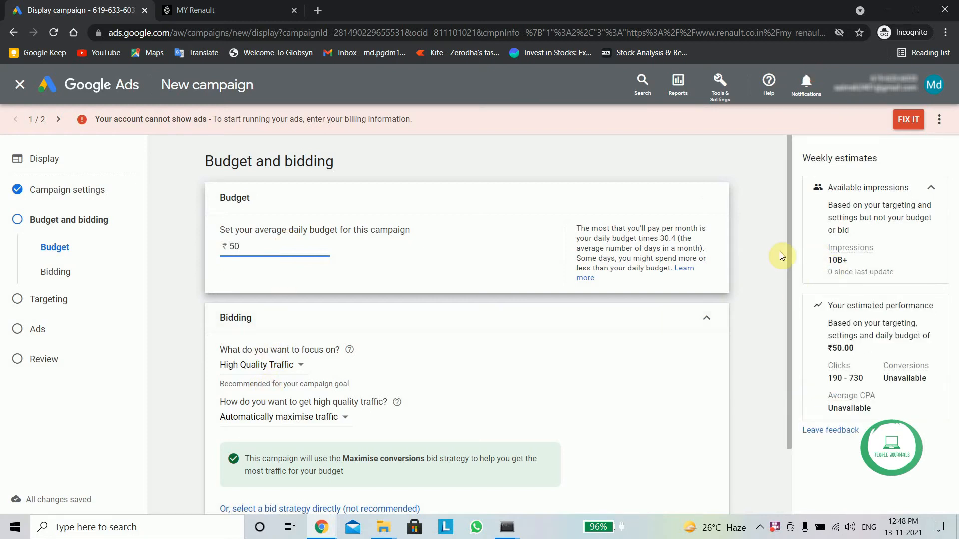
{"action": "left_click_drag", "start_coordinate": [787, 241], "coordinate": [789, 343]}
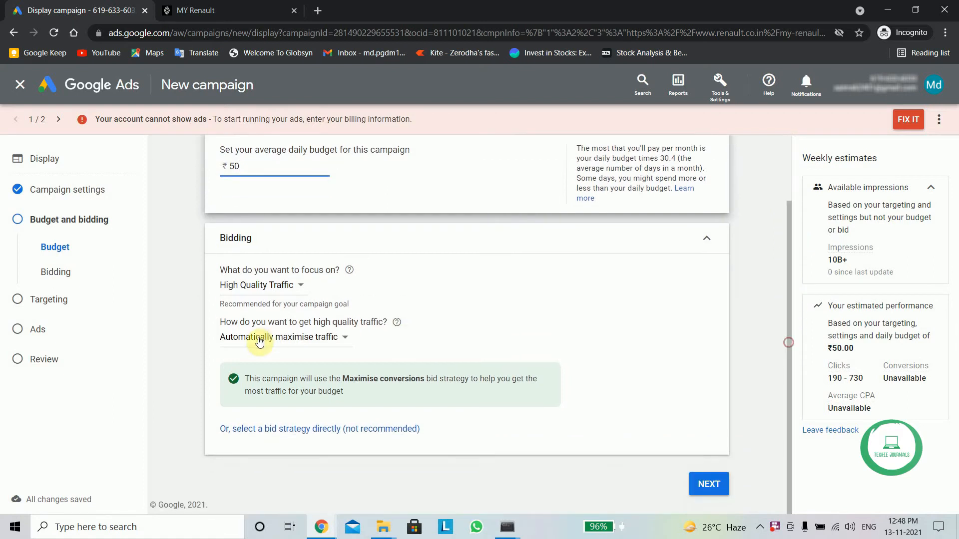
{"action": "left_click", "coordinate": [302, 288]}
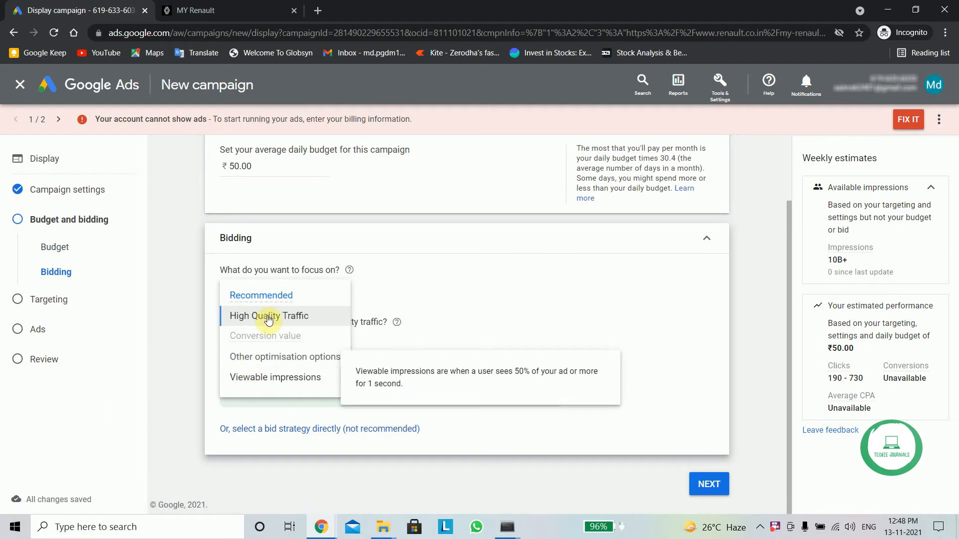
{"action": "left_click", "coordinate": [410, 294]}
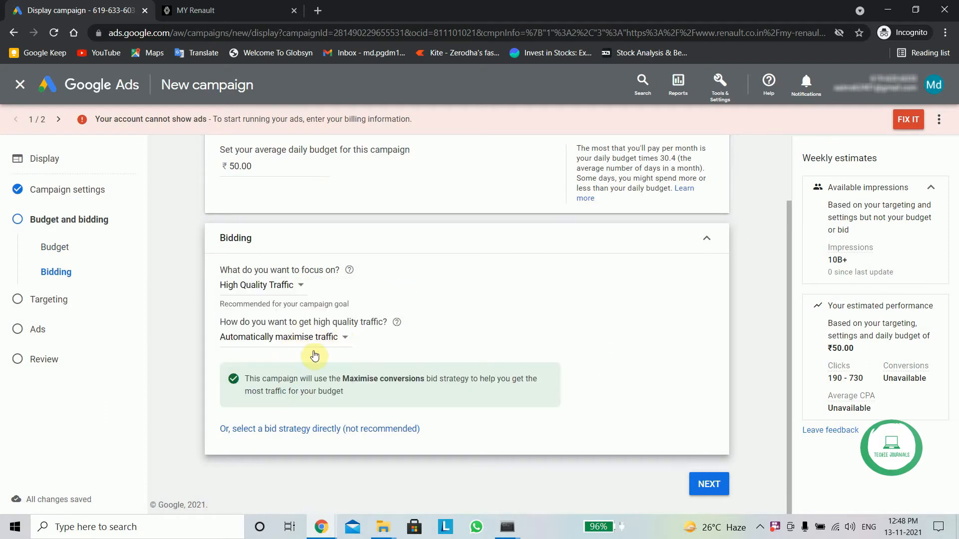
- Choose the Manual CPC bid strategy directly, set the enhanced CPC bid to ₹500, and continue to targeting
{"action": "left_click", "coordinate": [291, 430]}
{"action": "left_click", "coordinate": [354, 383]}
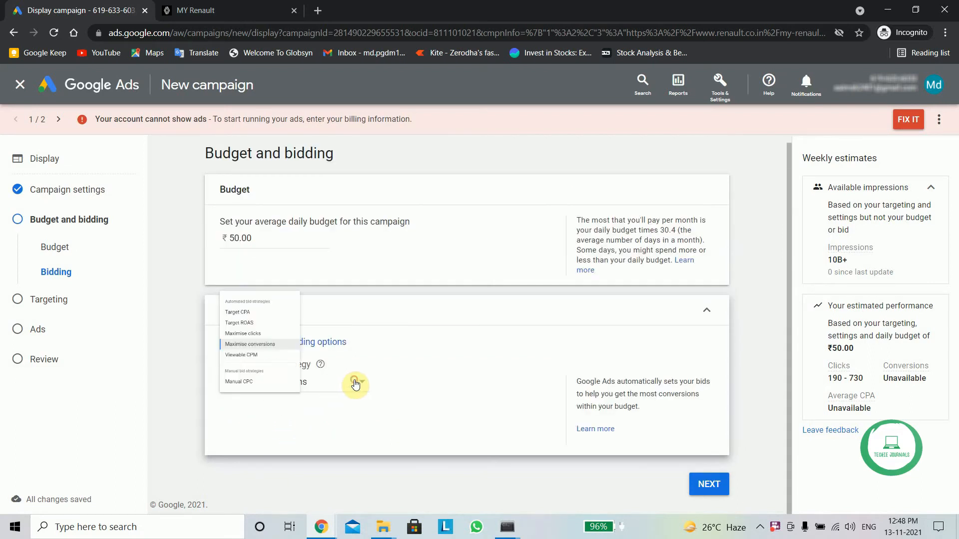
{"action": "left_click", "coordinate": [249, 378]}
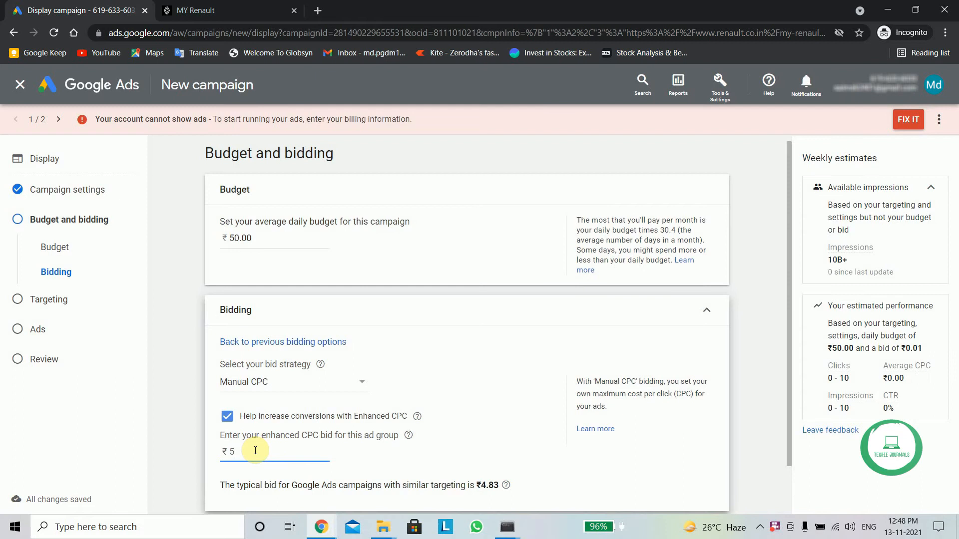
{"action": "type", "text": "00"}
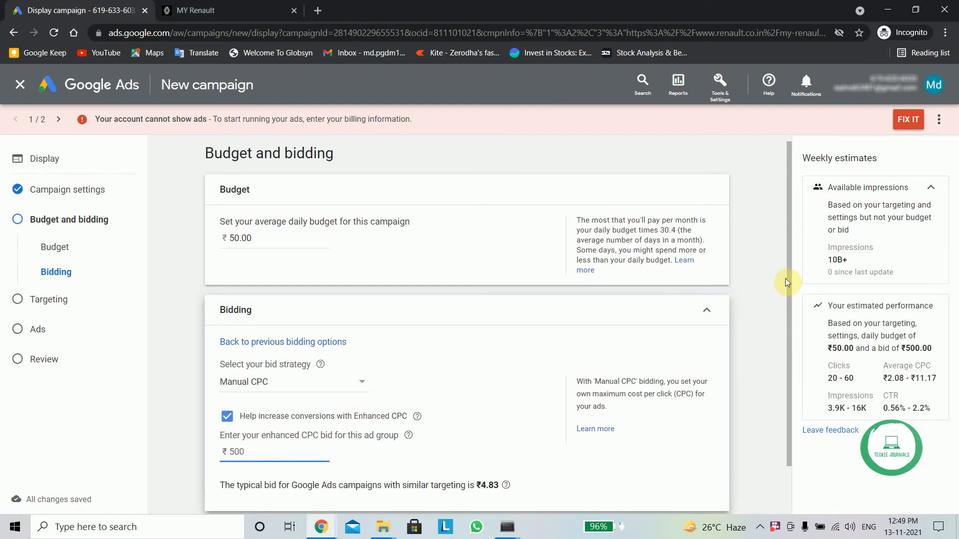
{"action": "scroll", "coordinate": [788, 280], "scroll_direction": "down", "scroll_amount": 2}
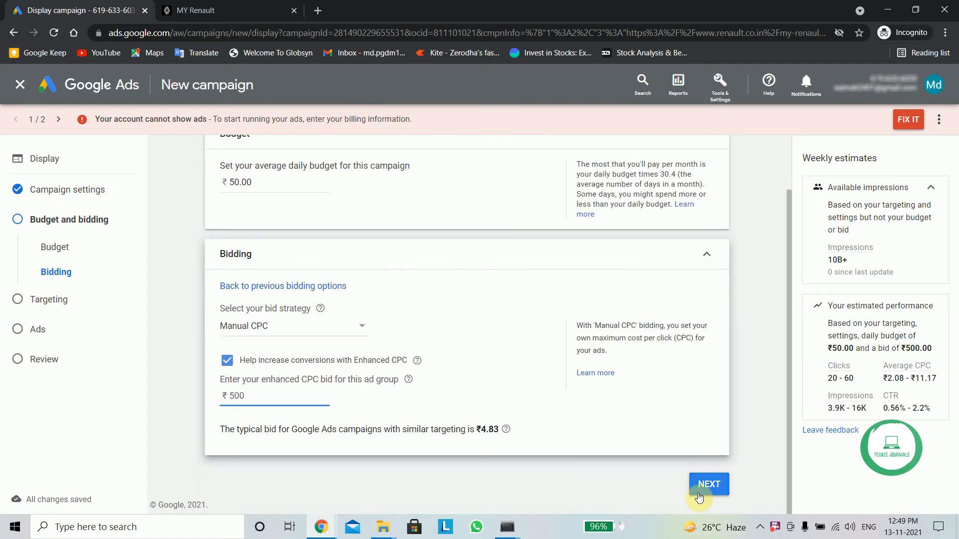
{"action": "left_click", "coordinate": [711, 489]}
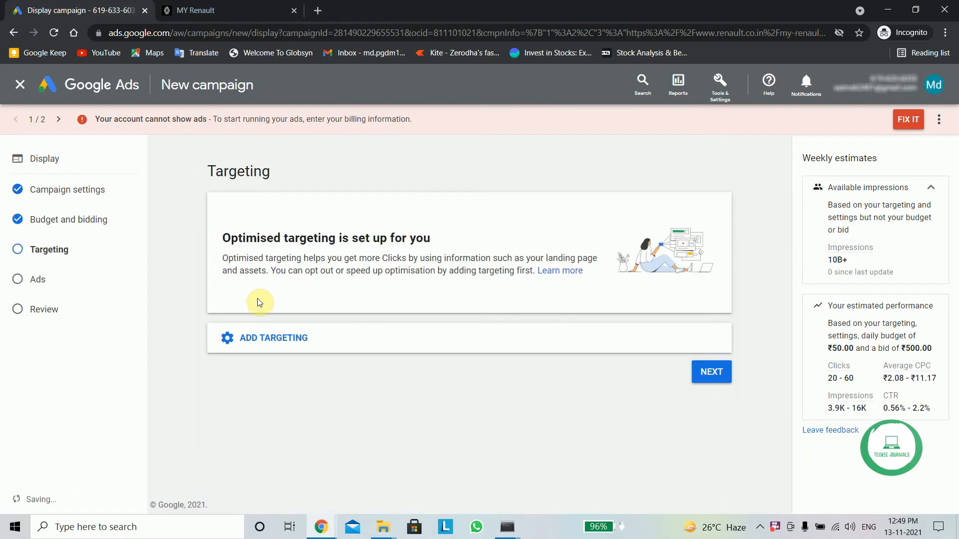
- Add audience segment targeting with all suggested segments under Recent and ideas selected, and apply the selection
{"action": "left_click", "coordinate": [245, 351]}
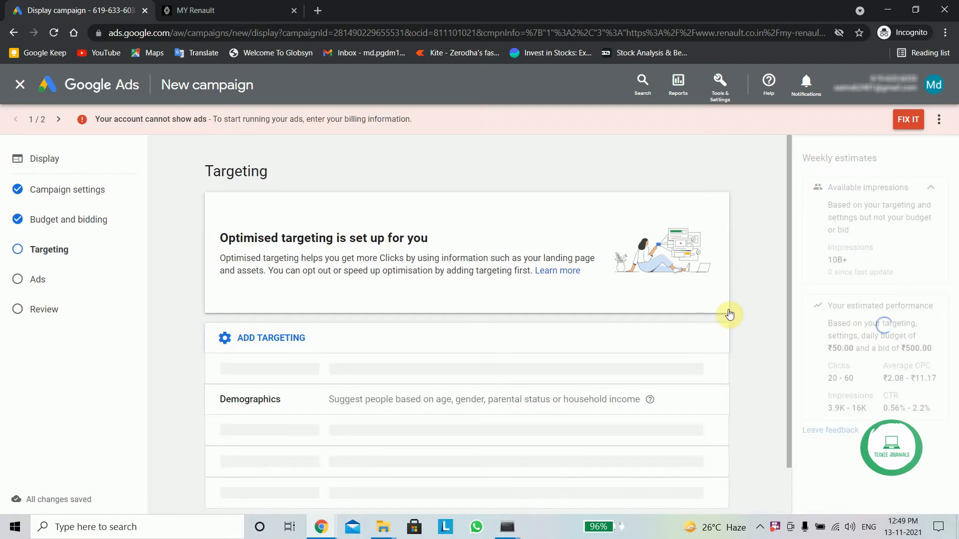
{"action": "scroll", "coordinate": [777, 221], "scroll_direction": "down", "scroll_amount": 1}
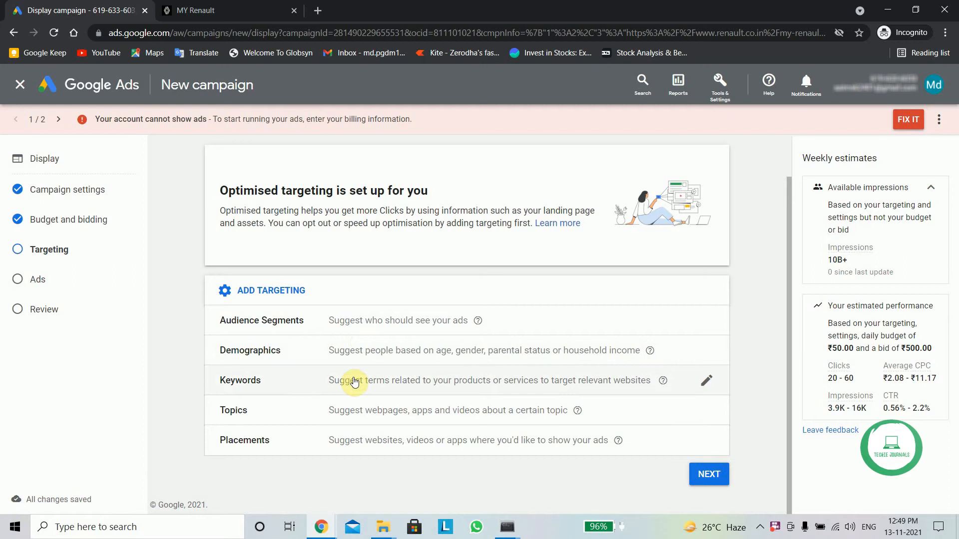
{"action": "left_click", "coordinate": [356, 326]}
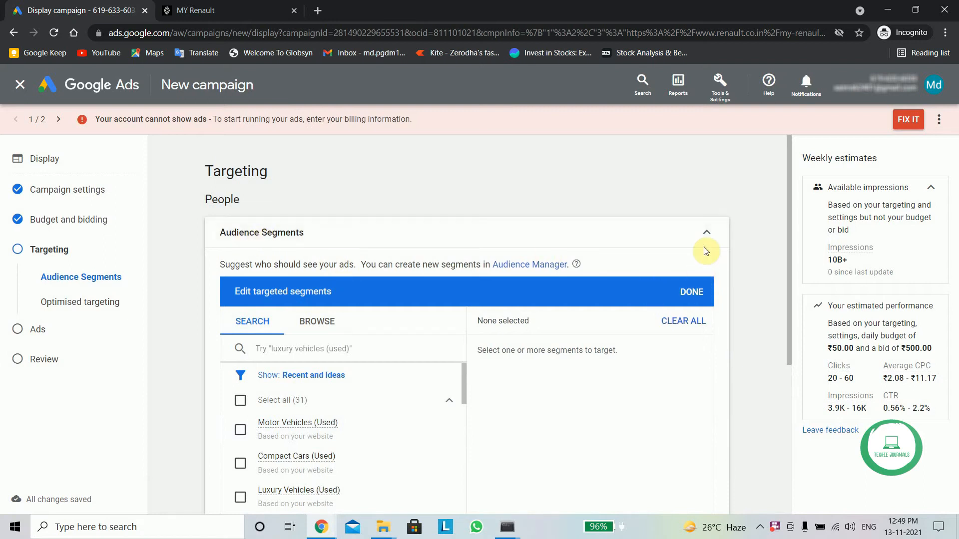
{"action": "left_click_drag", "start_coordinate": [791, 215], "coordinate": [789, 322]}
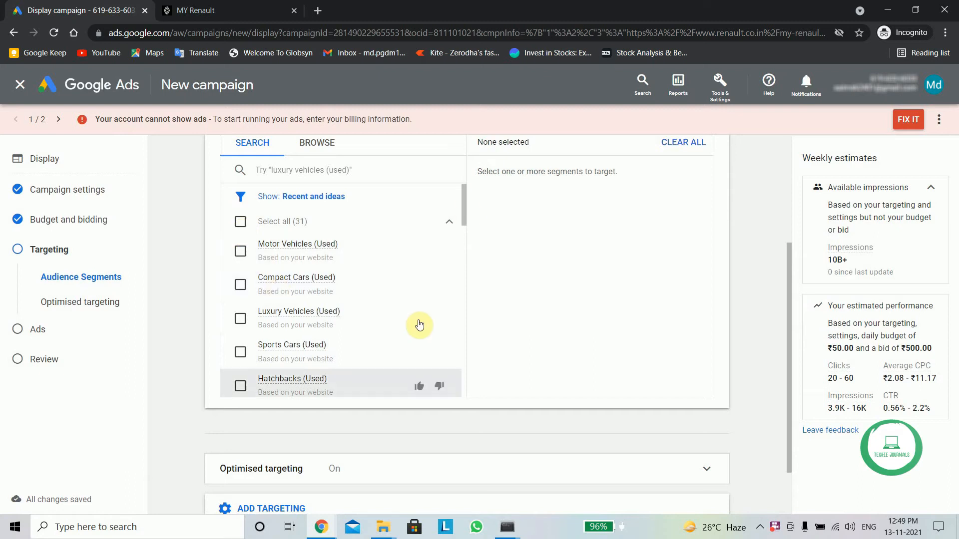
{"action": "left_click_drag", "start_coordinate": [463, 206], "coordinate": [471, 171]}
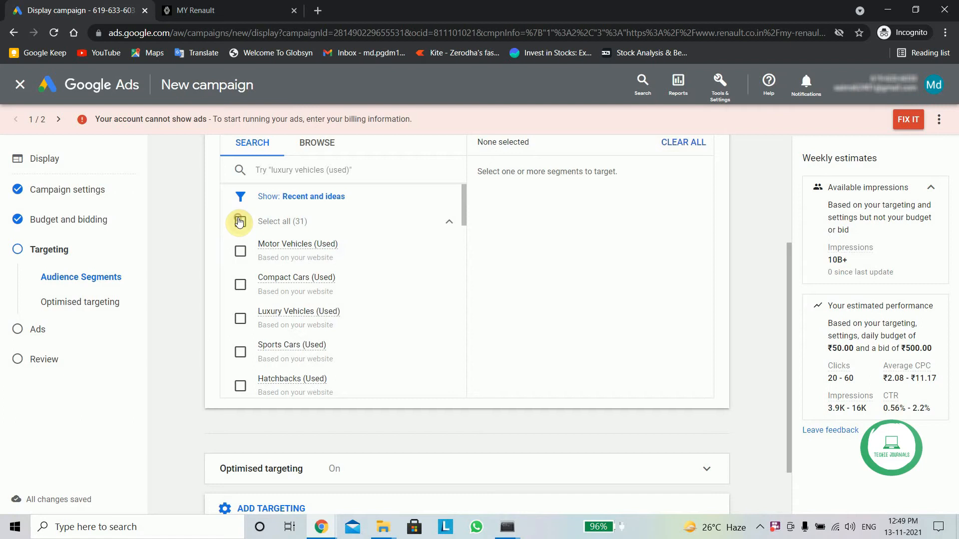
{"action": "left_click", "coordinate": [232, 233]}
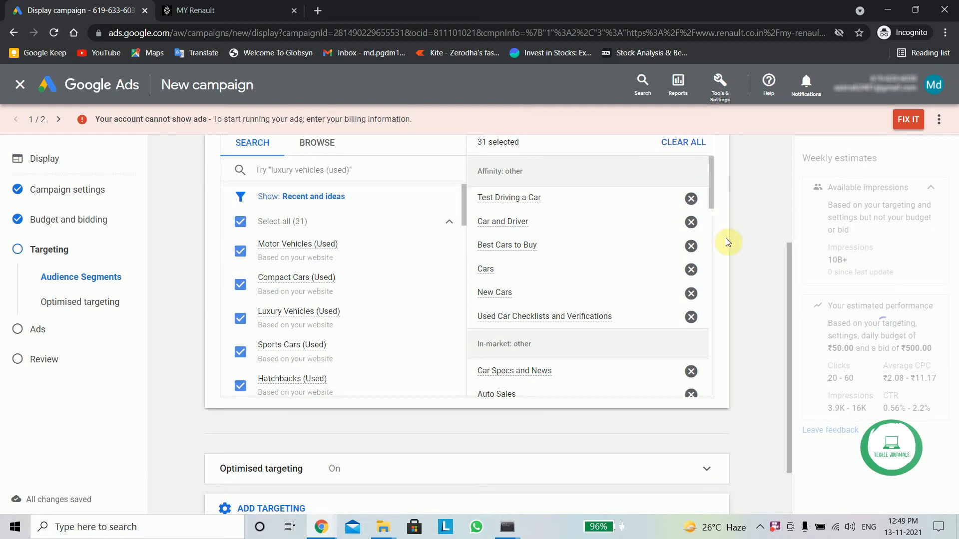
{"action": "left_click_drag", "start_coordinate": [790, 292], "coordinate": [781, 244]}
{"action": "left_click", "coordinate": [691, 175]}
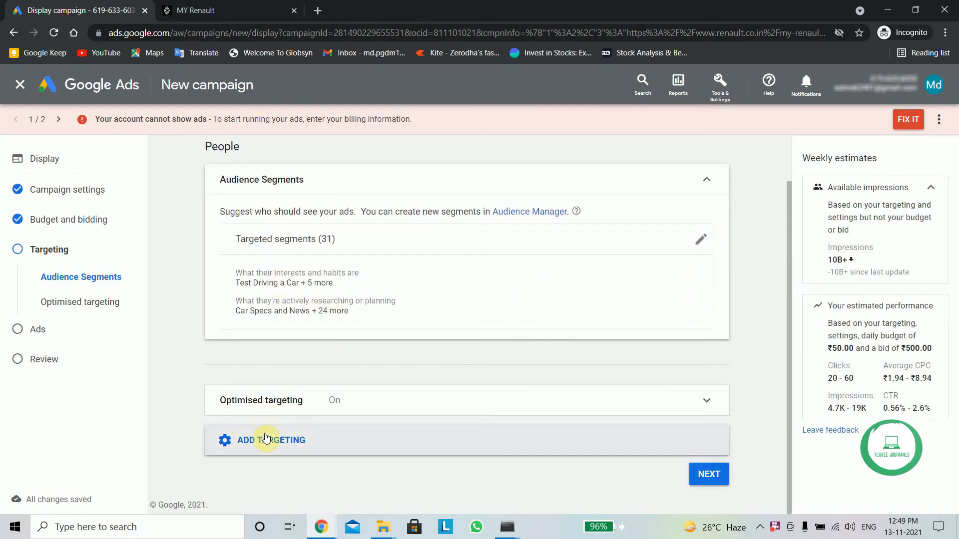
- Add demographic targeting that excludes Unknown for gender, age, parental status and household income, and apply it
{"action": "left_click", "coordinate": [307, 446]}
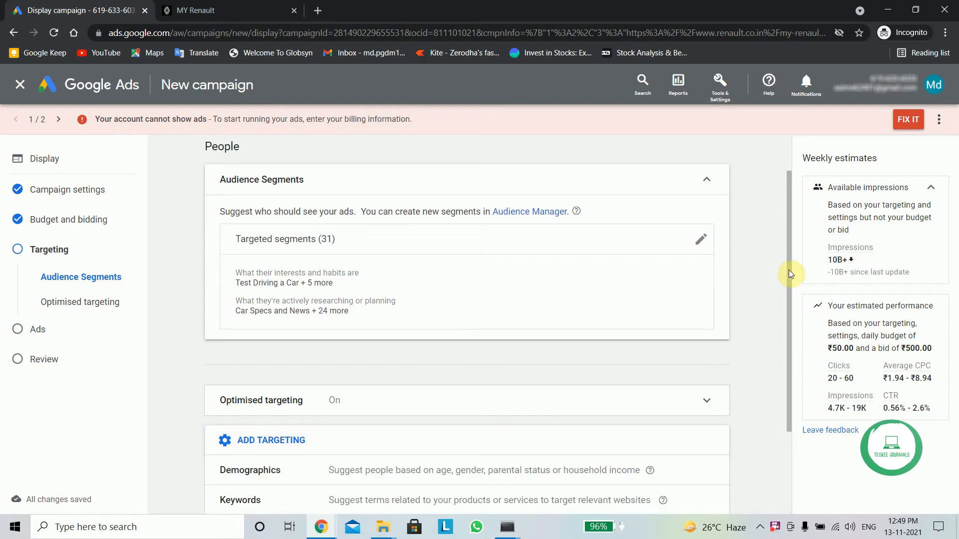
{"action": "left_click_drag", "start_coordinate": [789, 269], "coordinate": [781, 363]}
{"action": "left_click", "coordinate": [287, 356]}
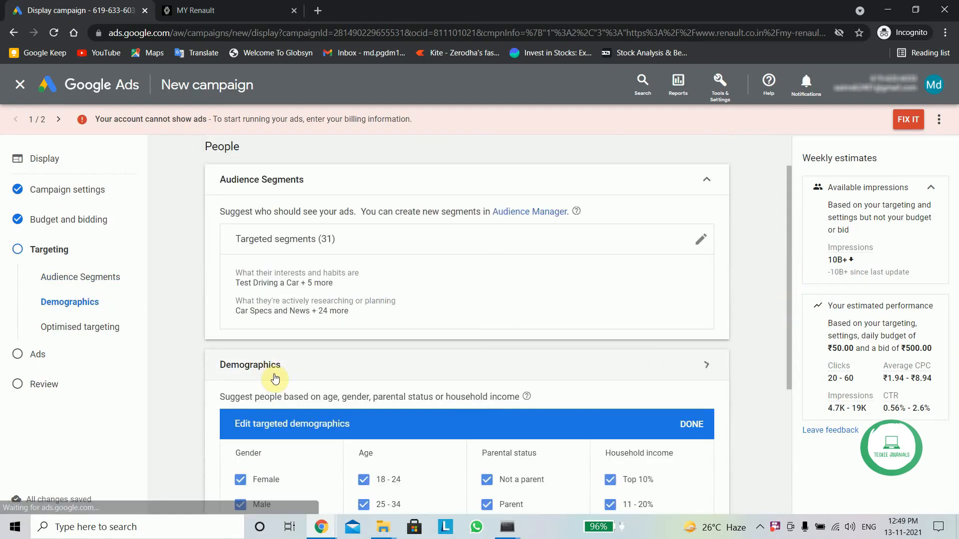
{"action": "left_click_drag", "start_coordinate": [788, 235], "coordinate": [788, 332]}
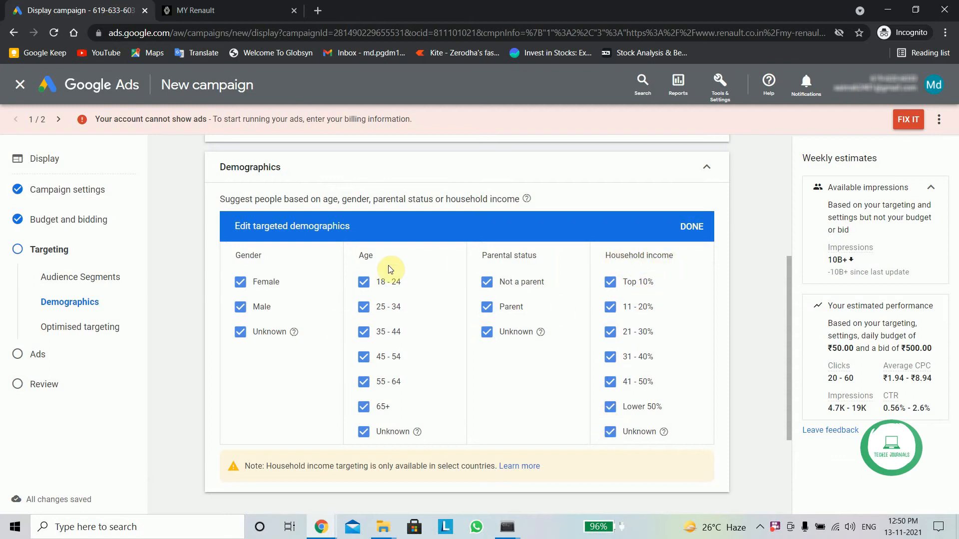
{"action": "left_click", "coordinate": [363, 431]}
{"action": "left_click", "coordinate": [245, 335]}
{"action": "left_click", "coordinate": [616, 439]}
{"action": "left_click", "coordinate": [504, 336]}
{"action": "left_click", "coordinate": [698, 237]}
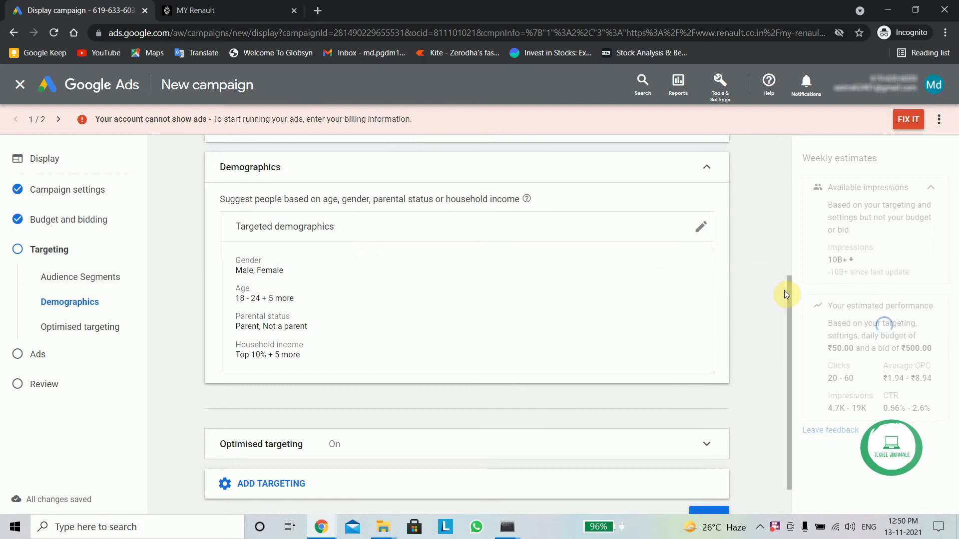
- Review the remaining keyword, topic and placement targeting options and continue to ad creation without adding any
{"action": "scroll", "coordinate": [784, 293], "scroll_direction": "down", "scroll_amount": 1}
{"action": "left_click", "coordinate": [288, 439]}
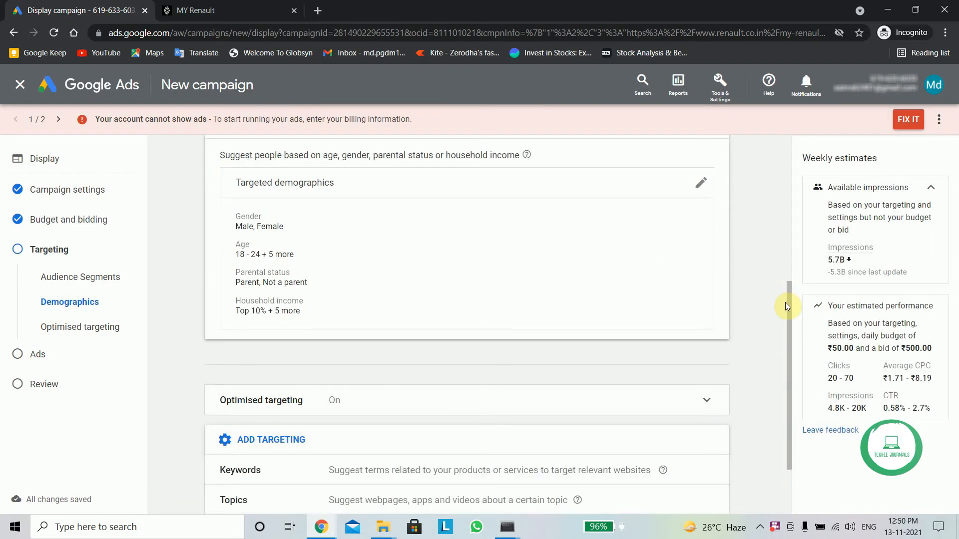
{"action": "scroll", "coordinate": [785, 303], "scroll_direction": "down", "scroll_amount": 2}
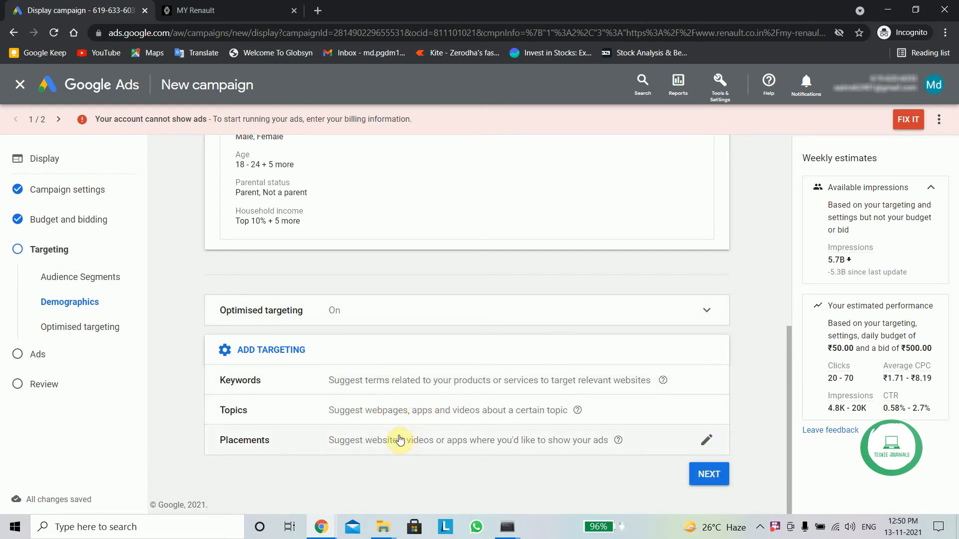
{"action": "left_click", "coordinate": [715, 474]}
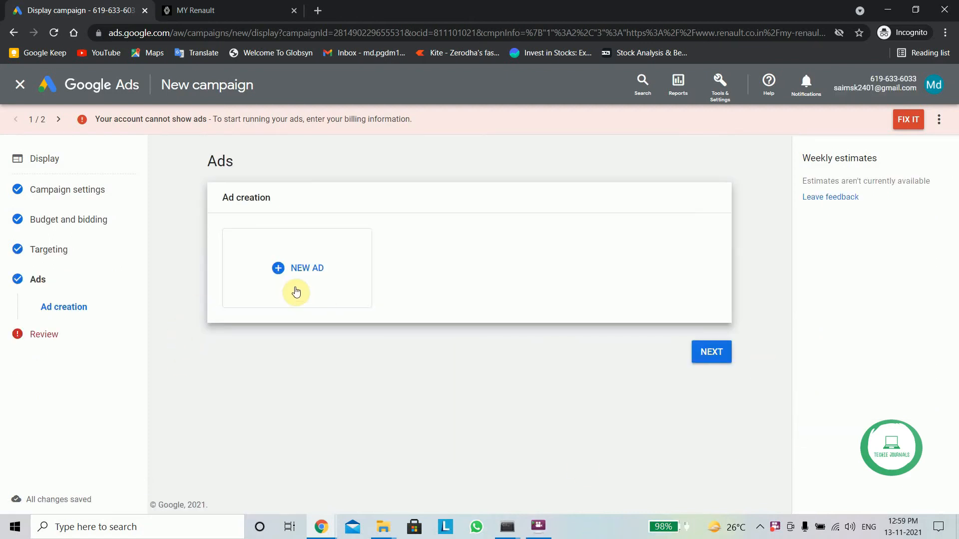
- Start a new responsive display ad and open its images and logos selection
{"action": "left_click", "coordinate": [296, 279]}
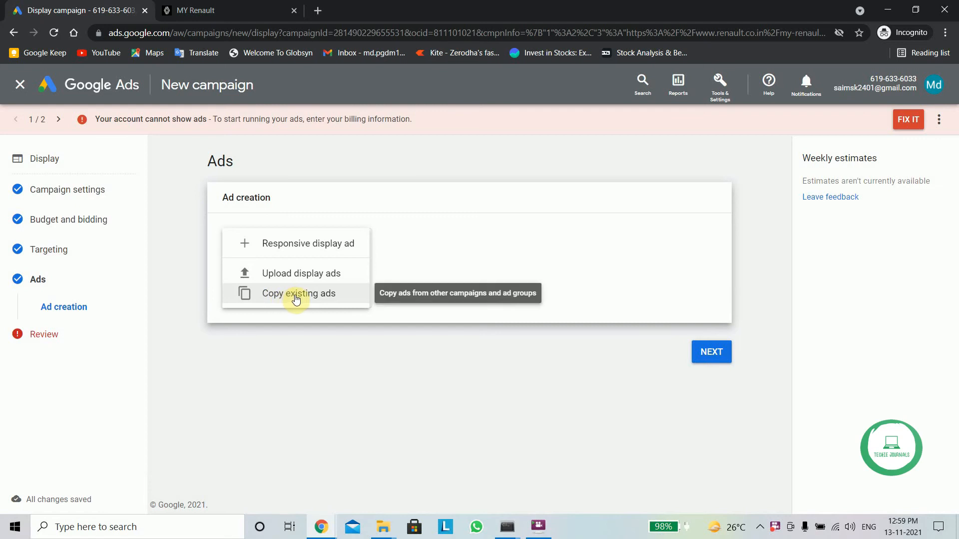
{"action": "left_click", "coordinate": [269, 254]}
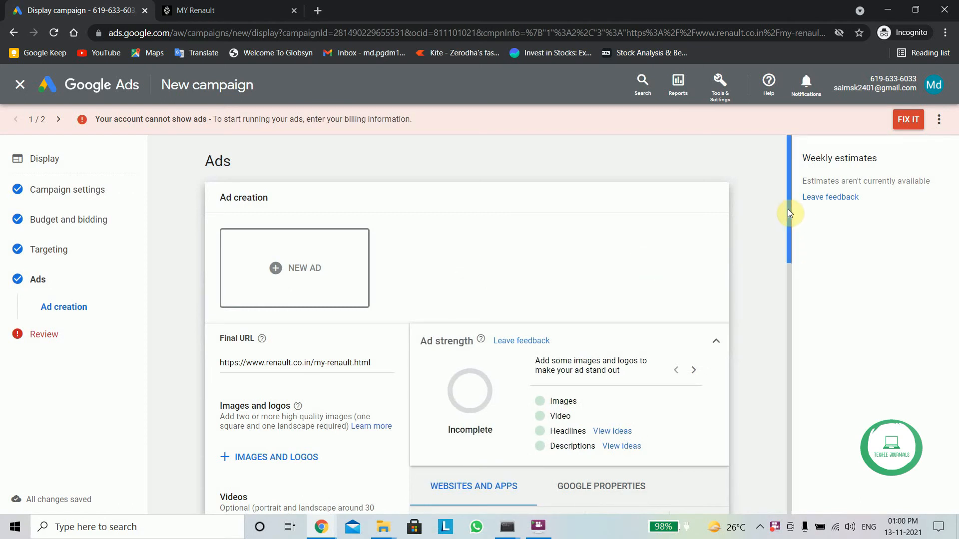
{"action": "left_click_drag", "start_coordinate": [788, 211], "coordinate": [797, 238]}
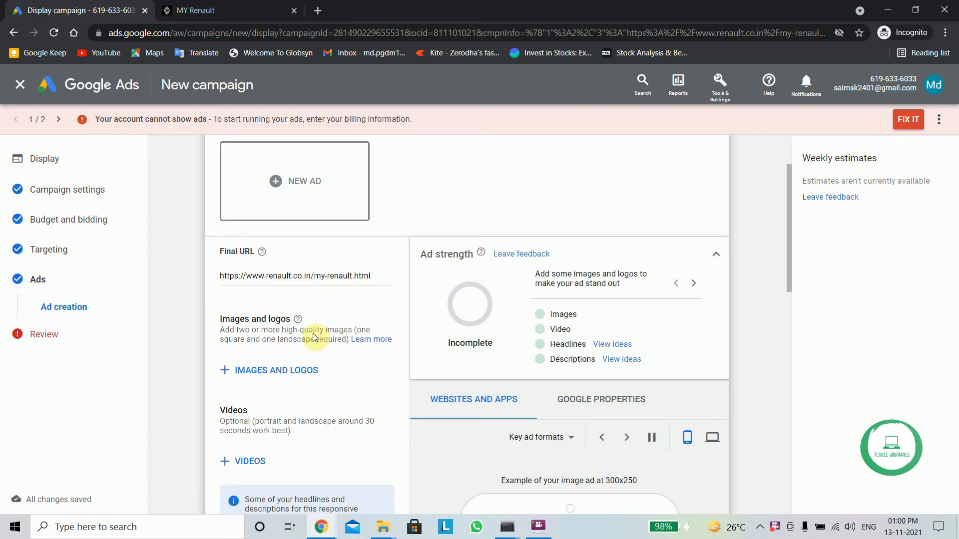
{"action": "left_click", "coordinate": [231, 377]}
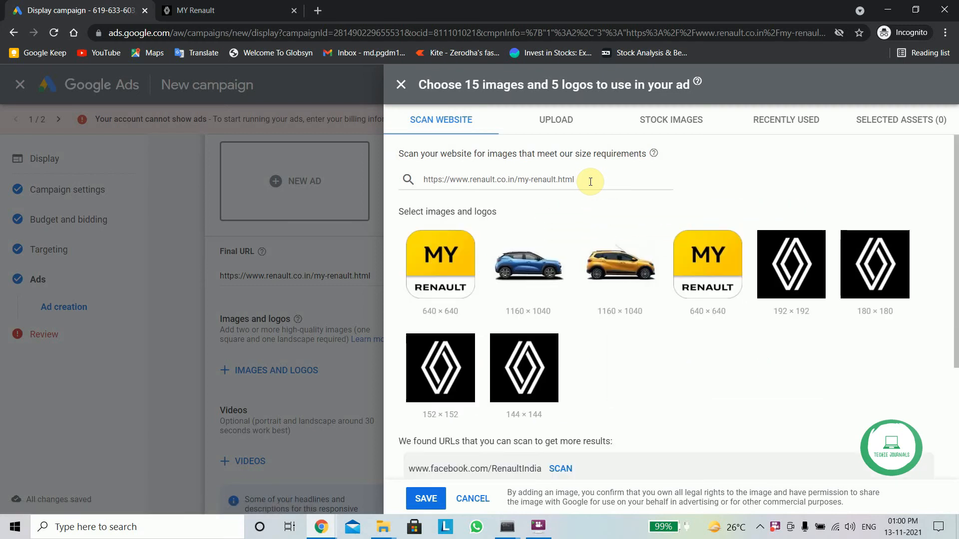
- Add the first MY Renault image from the website scan, moving its 1.91:1 crop up over the MY lettering and keeping both ratios
{"action": "mouse_move", "coordinate": [626, 294]}
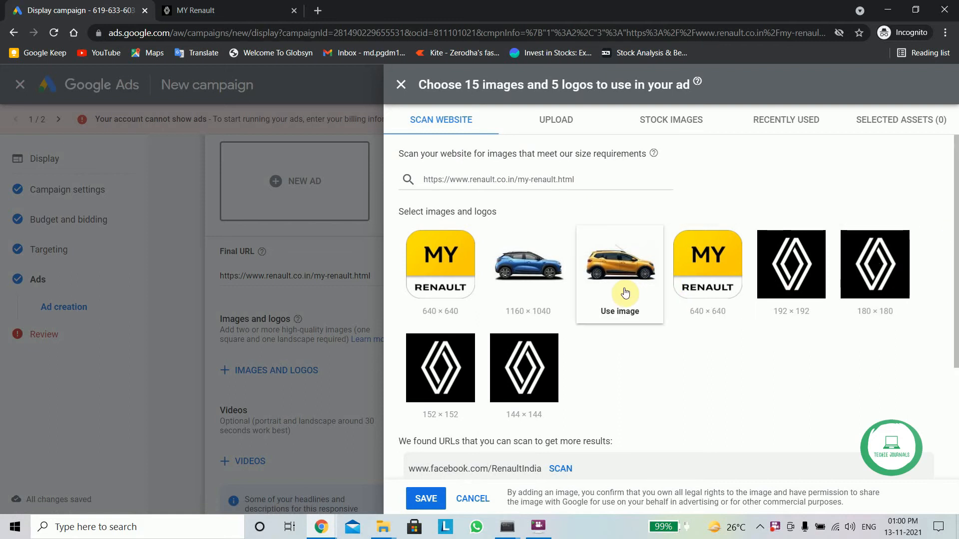
{"action": "mouse_move", "coordinate": [438, 274]}
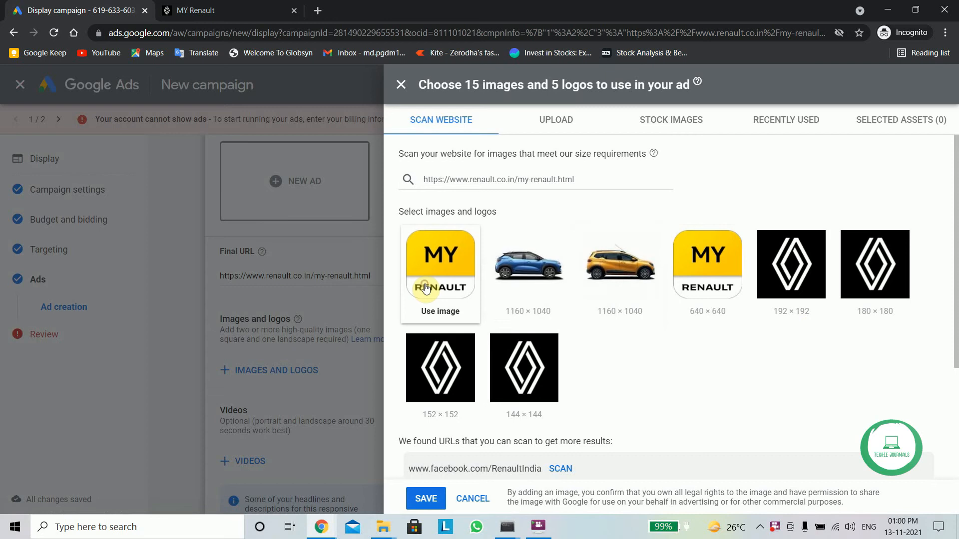
{"action": "left_click", "coordinate": [425, 289]}
{"action": "left_click_drag", "start_coordinate": [509, 293], "coordinate": [570, 246]}
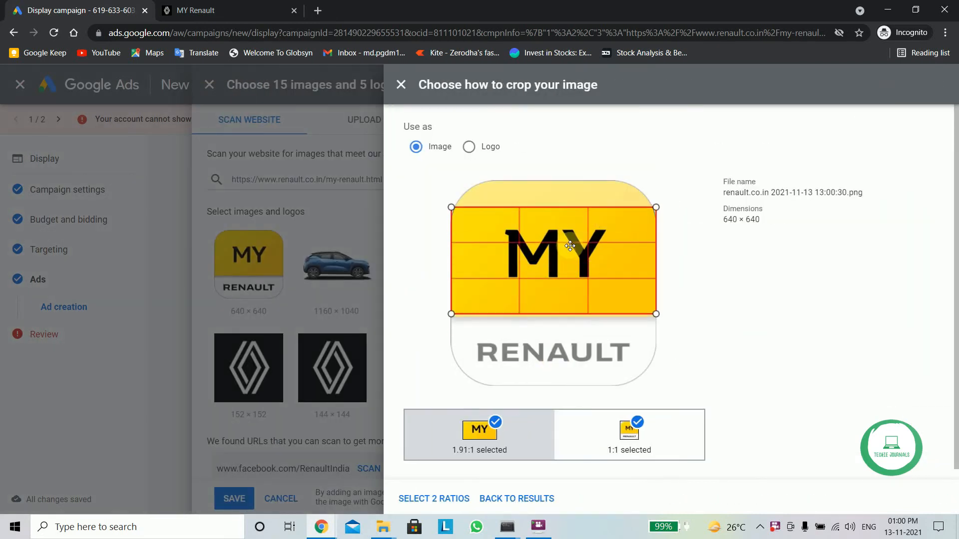
{"action": "left_click", "coordinate": [446, 496]}
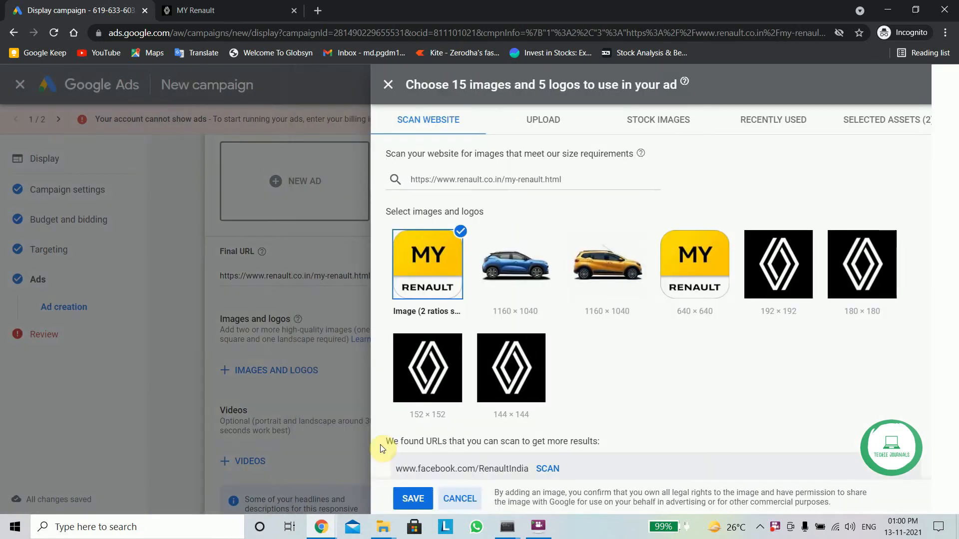
- Add the blue car image and the second MY Renault image, each in both the 1.91:1 and 1:1 ratios
{"action": "left_click", "coordinate": [518, 265]}
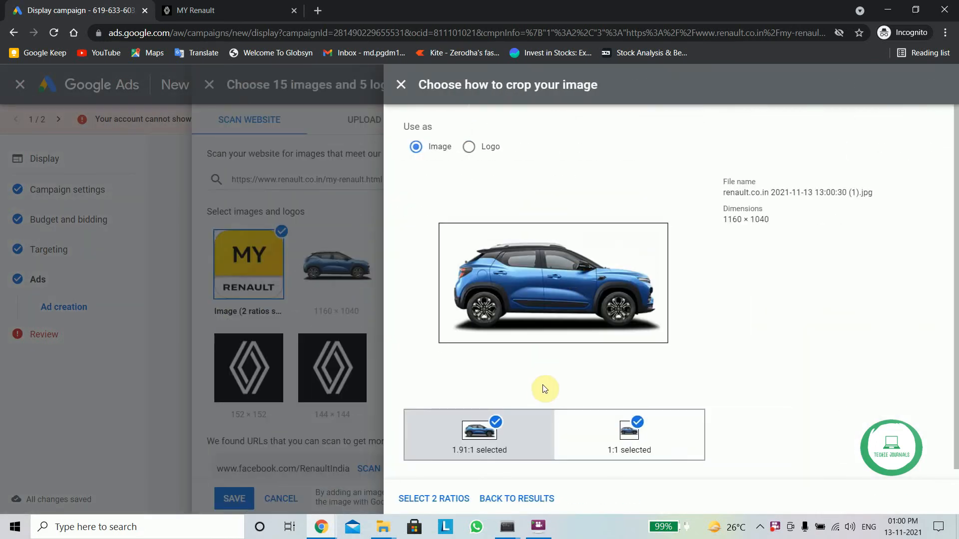
{"action": "left_click", "coordinate": [448, 498]}
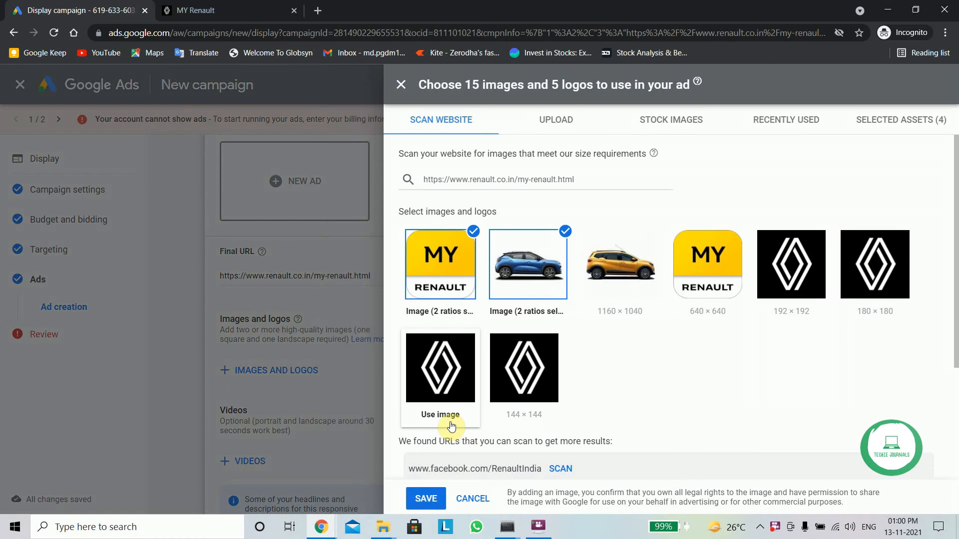
{"action": "left_click", "coordinate": [676, 270]}
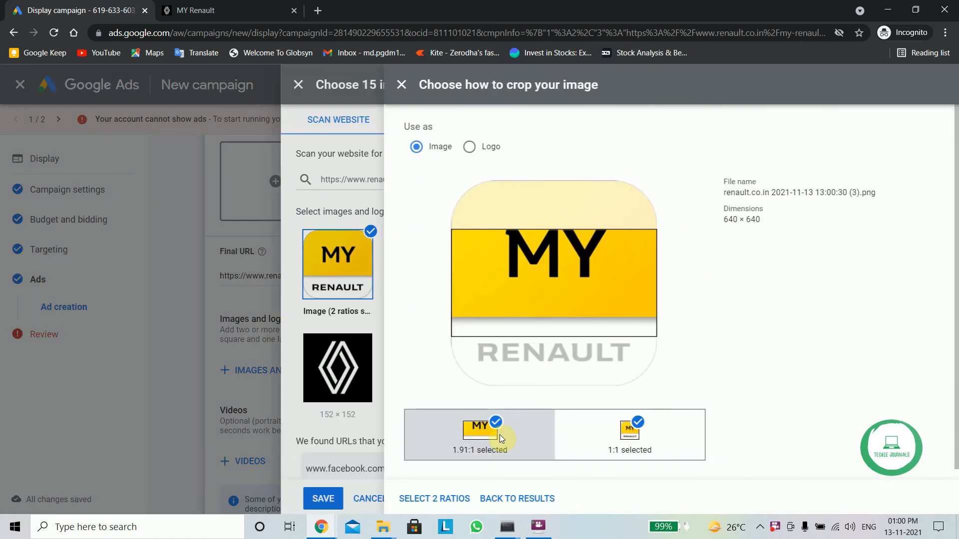
{"action": "left_click", "coordinate": [443, 500]}
- Add the 192 × 192 Renault diamond as a 1:1 logo and save the image and logo selection
{"action": "left_click", "coordinate": [771, 272]}
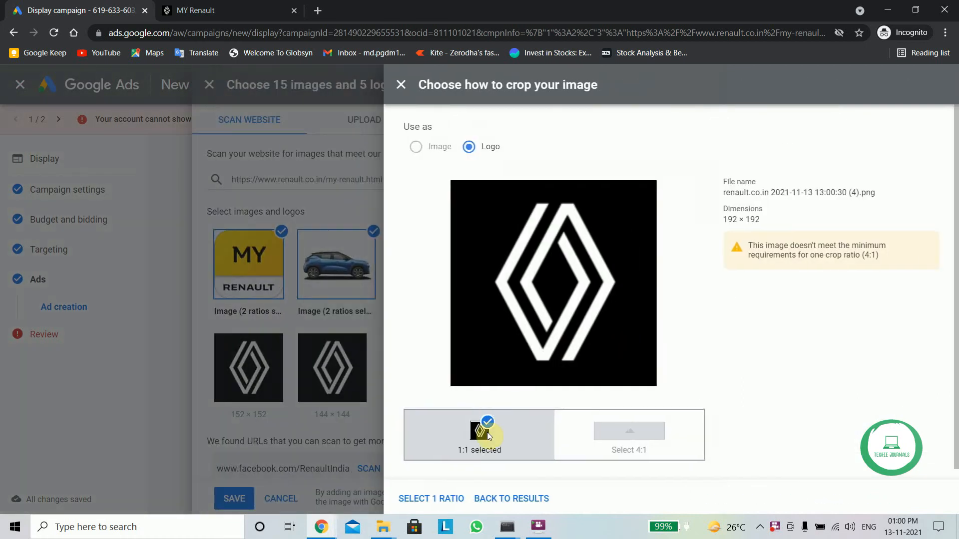
{"action": "left_click", "coordinate": [441, 498]}
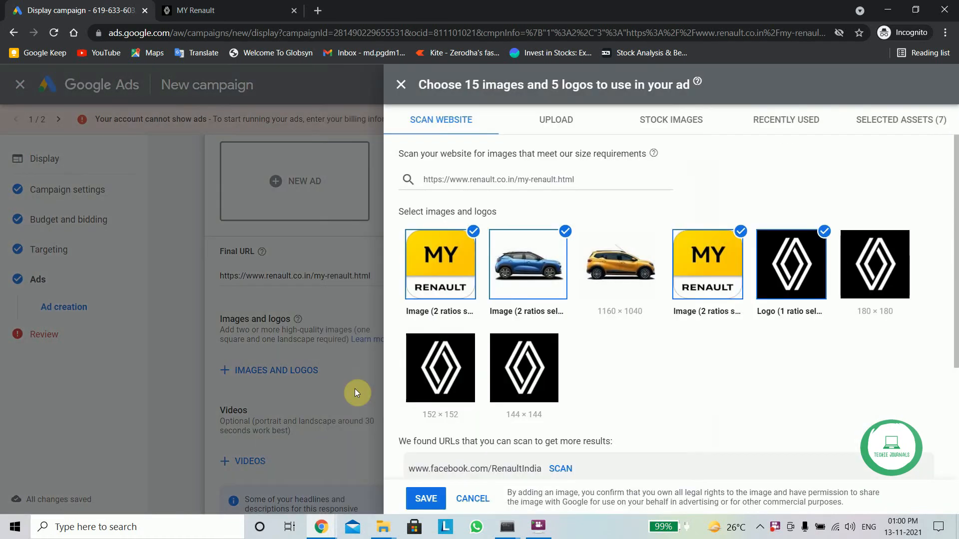
{"action": "left_click", "coordinate": [428, 499]}
- Search YouTube for "renault", select the 2022 YENİ RENAULT MEGANE JOY COMFORT video and save it to the ad
{"action": "left_click_drag", "start_coordinate": [789, 227], "coordinate": [787, 272]}
{"action": "left_click", "coordinate": [266, 300]}
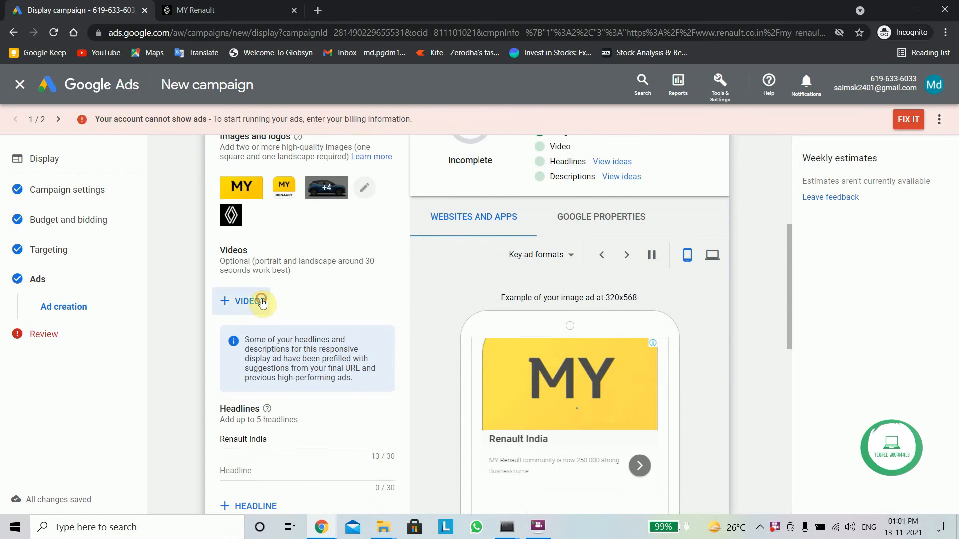
{"action": "left_click", "coordinate": [472, 166]}
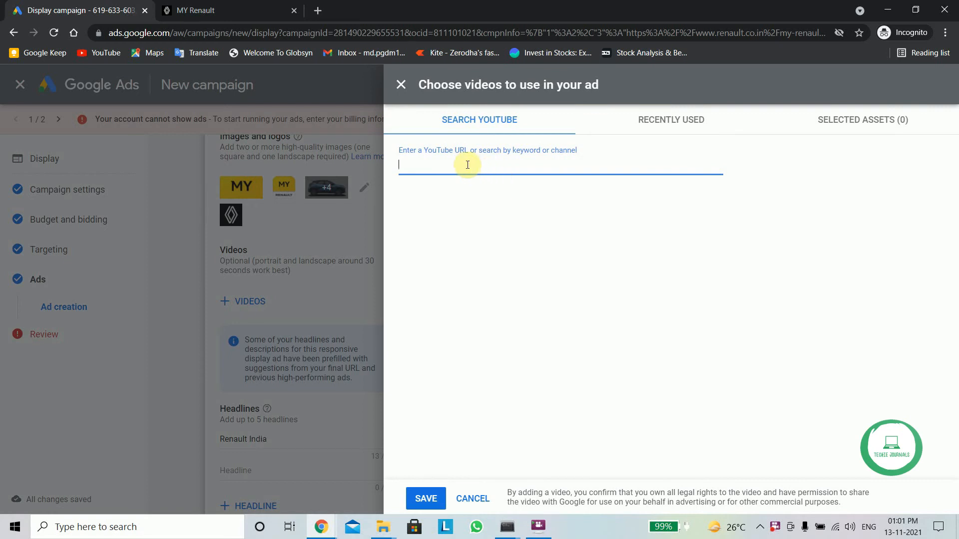
{"action": "type", "text": "renault"}
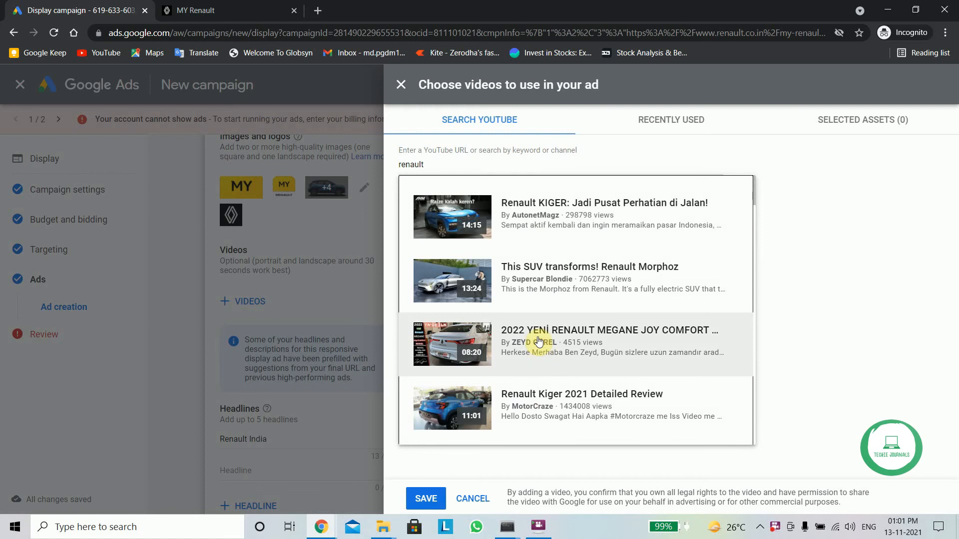
{"action": "left_click", "coordinate": [532, 365]}
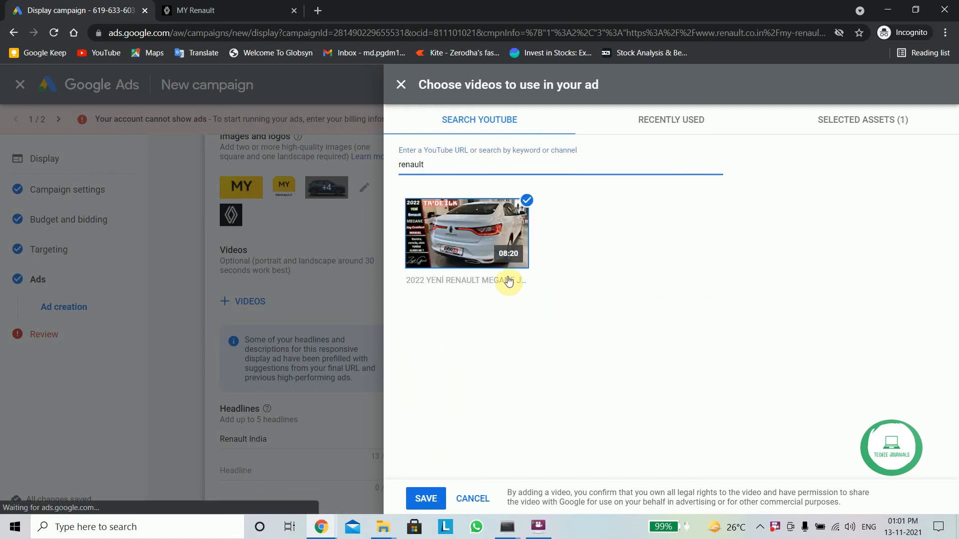
{"action": "left_click", "coordinate": [426, 498]}
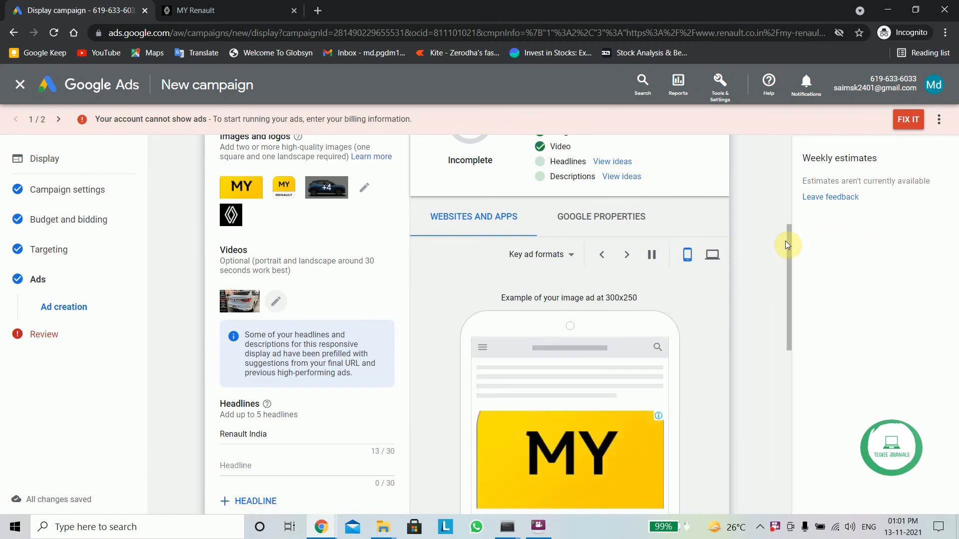
- Enter "Festival season sale" as the ad's second headline
{"action": "left_click_drag", "start_coordinate": [787, 241], "coordinate": [790, 323]}
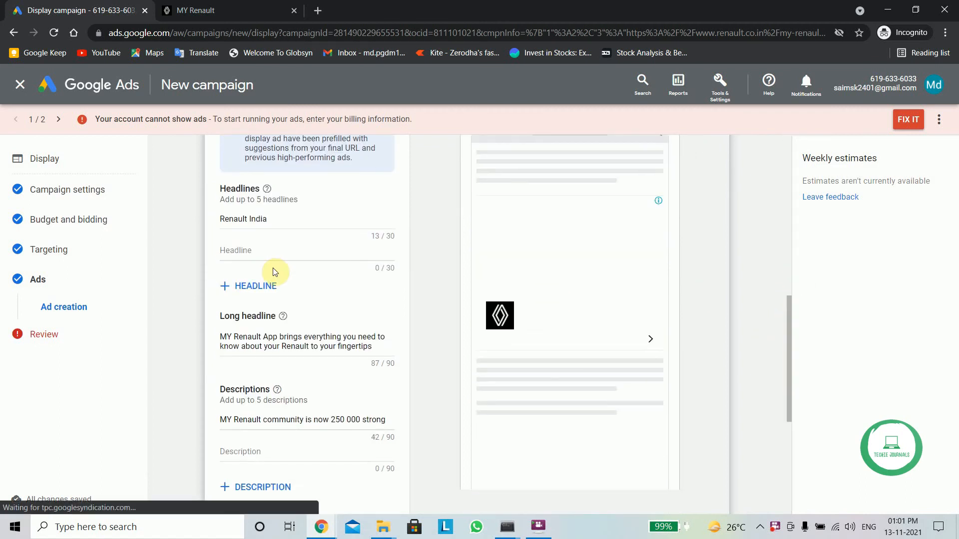
{"action": "left_click", "coordinate": [275, 251]}
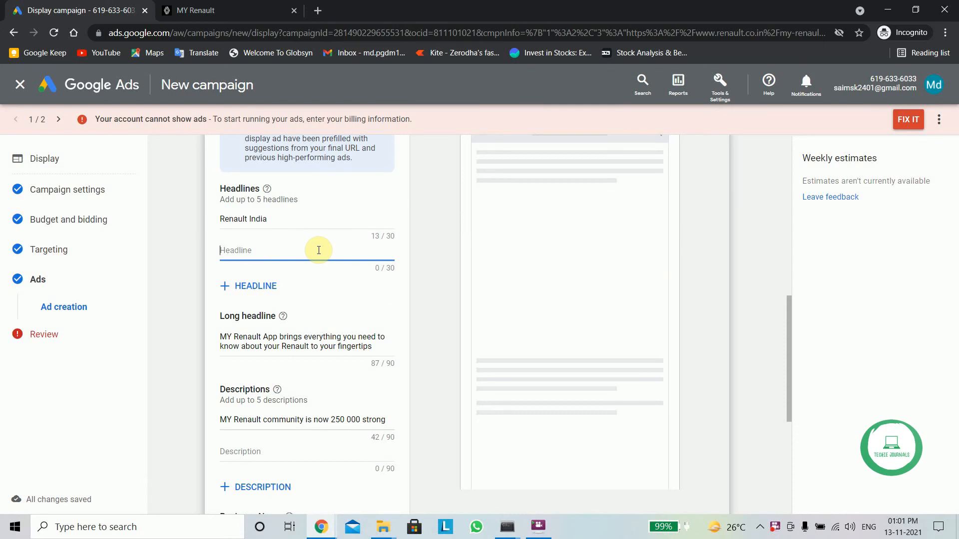
{"action": "type", "text": "Festival"}
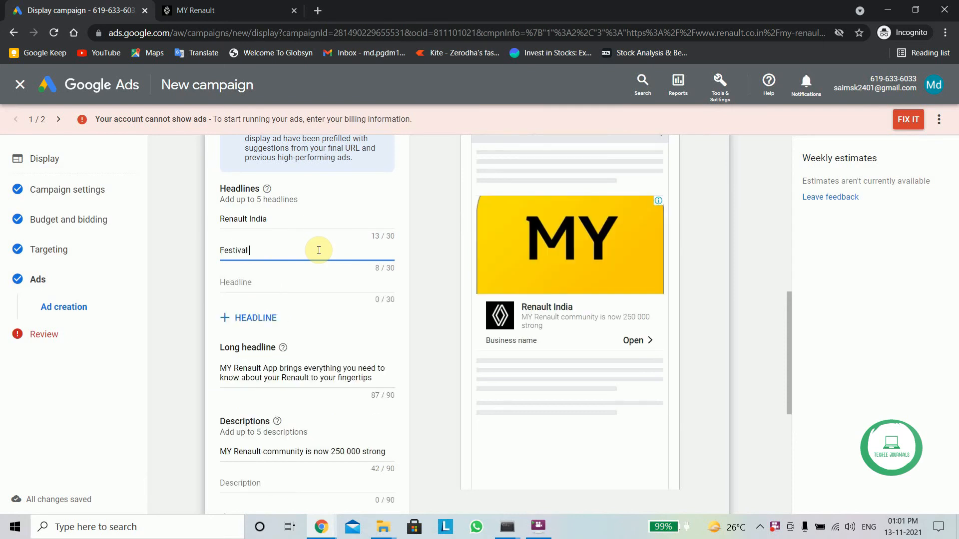
{"action": "type", "text": " season sale"}
- Copy the first description into the second description field and shorten the copy to "MY Renault community is now"
{"action": "left_click_drag", "start_coordinate": [790, 305], "coordinate": [805, 357]}
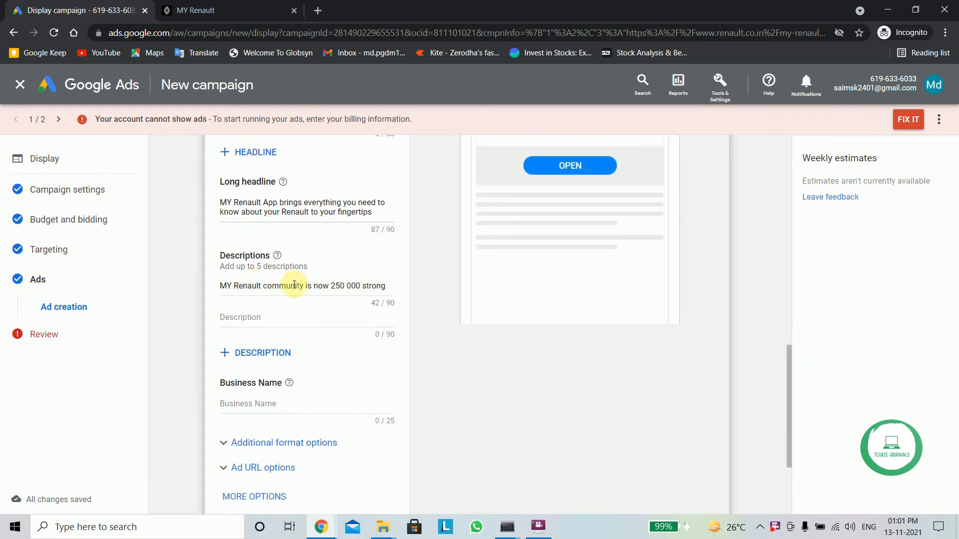
{"action": "left_click", "coordinate": [278, 316]}
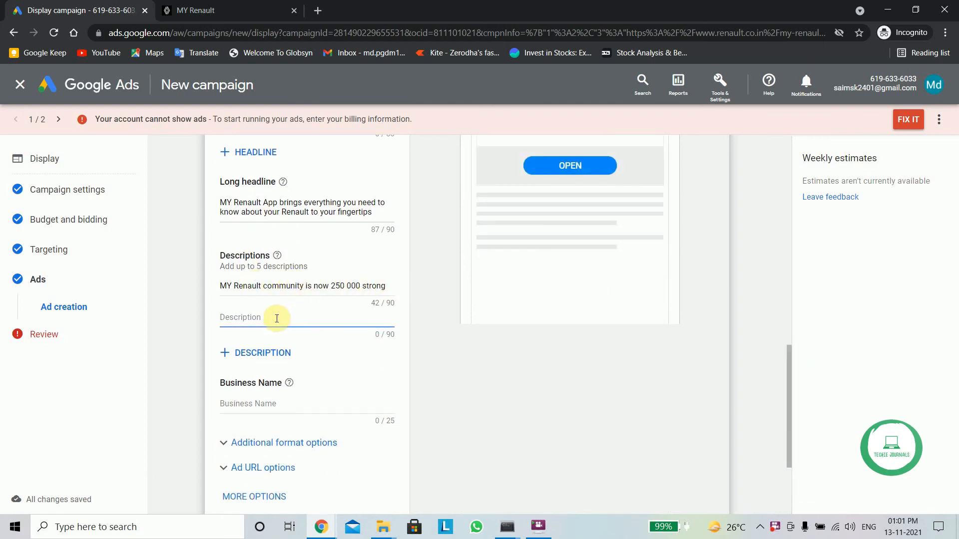
{"action": "left_click_drag", "start_coordinate": [381, 285], "coordinate": [209, 290]}
{"action": "key", "text": "ctrl+c"}
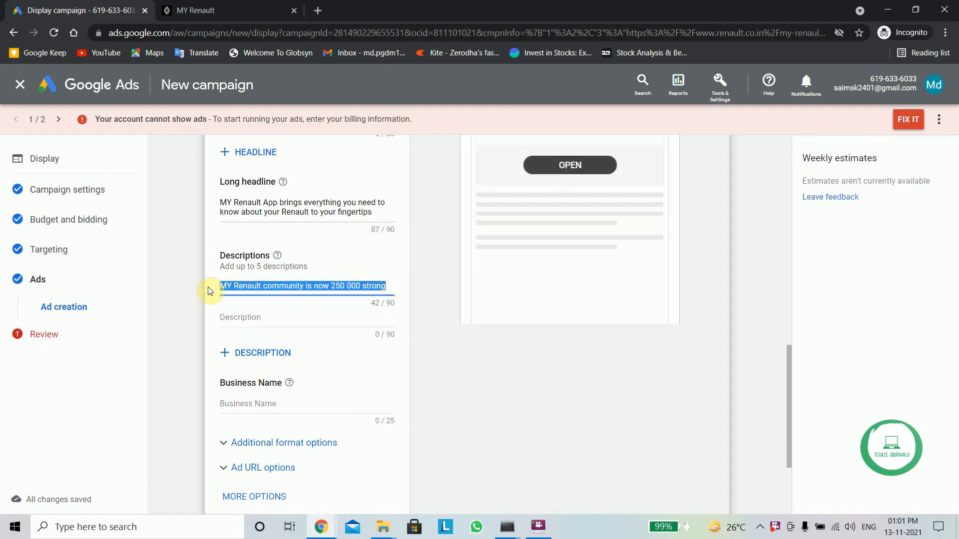
{"action": "left_click", "coordinate": [270, 315]}
{"action": "key", "text": "ctrl+v"}
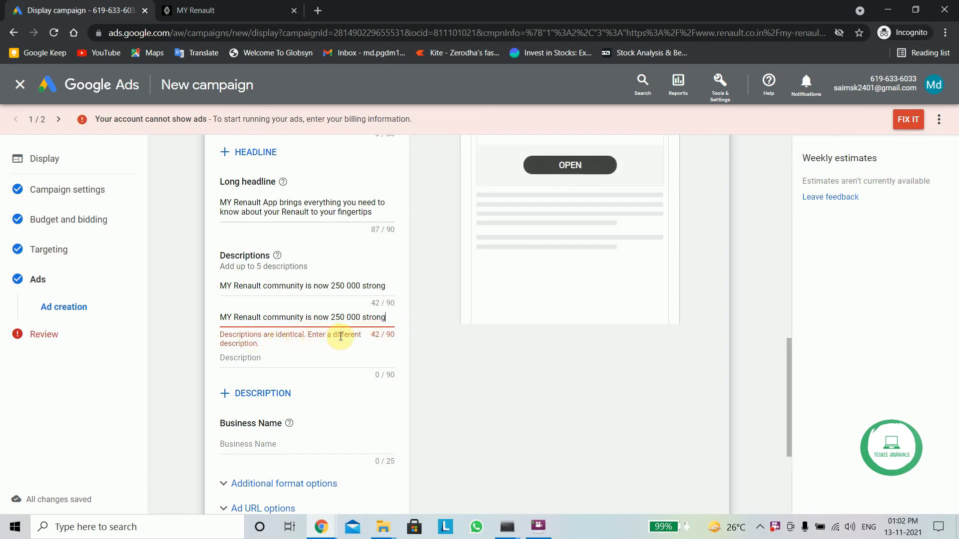
{"action": "left_click_drag", "start_coordinate": [386, 317], "coordinate": [331, 316]}
{"action": "key", "text": "BackSpace"}
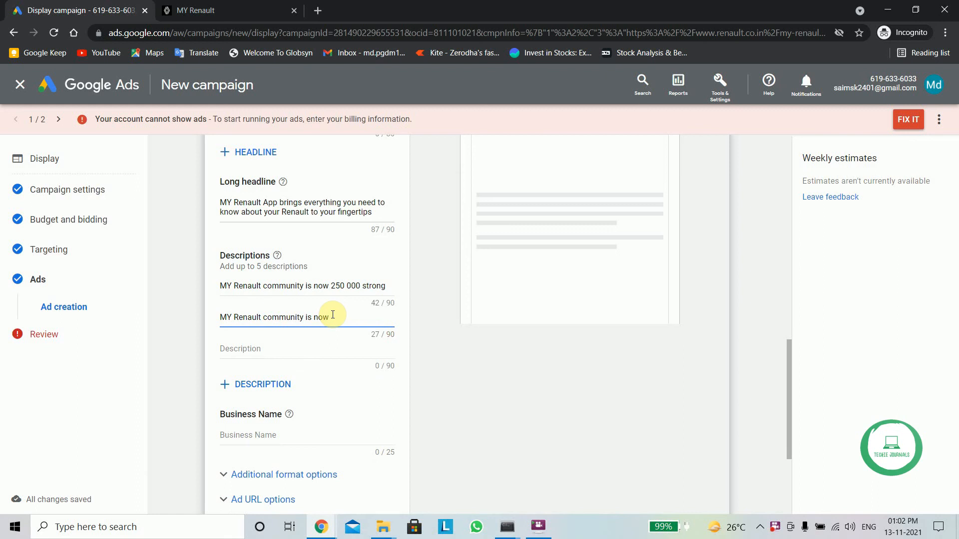
- Extend the second description with the end of the long headline so it reads "MY Renault community is now known about your Renault to your fingertips"
{"action": "left_click_drag", "start_coordinate": [381, 210], "coordinate": [223, 212]}
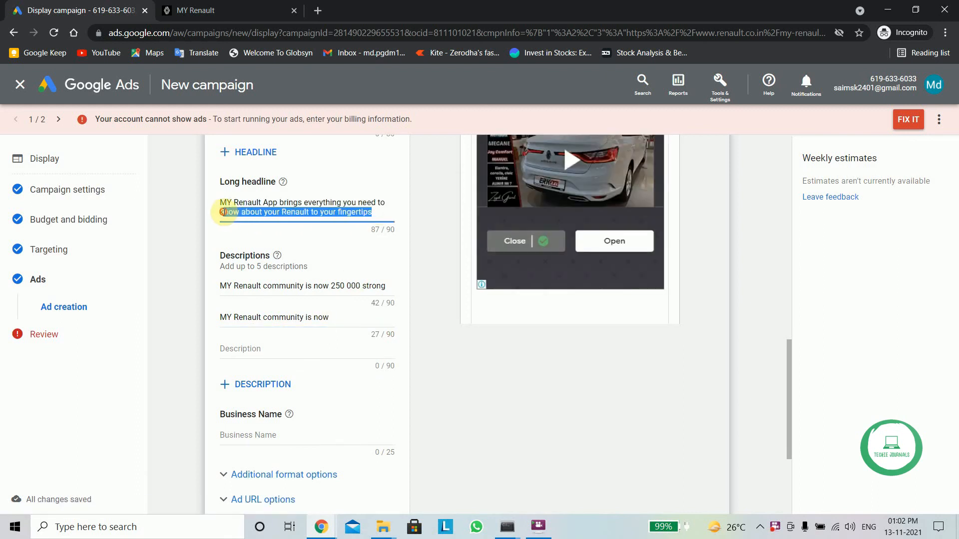
{"action": "left_click", "coordinate": [348, 318]}
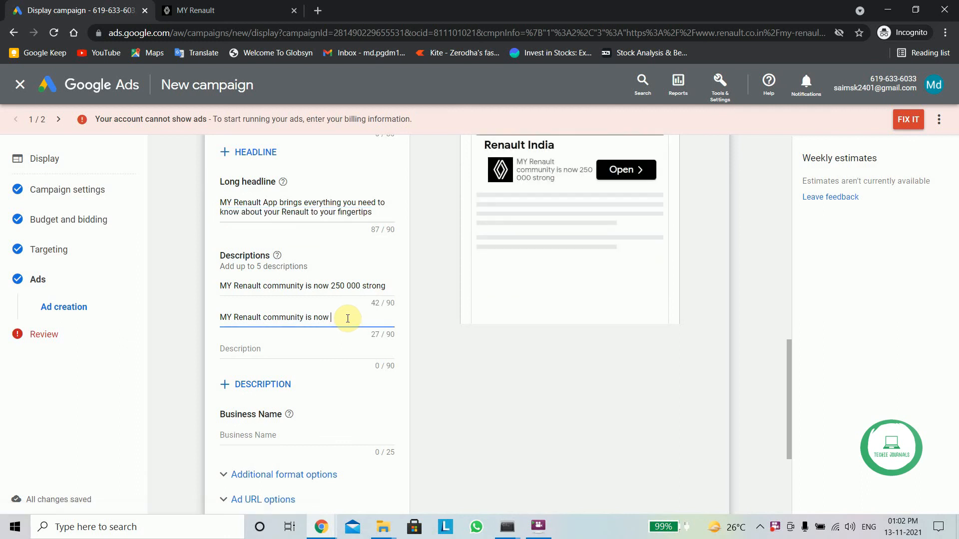
{"action": "key", "text": "ctrl+v"}
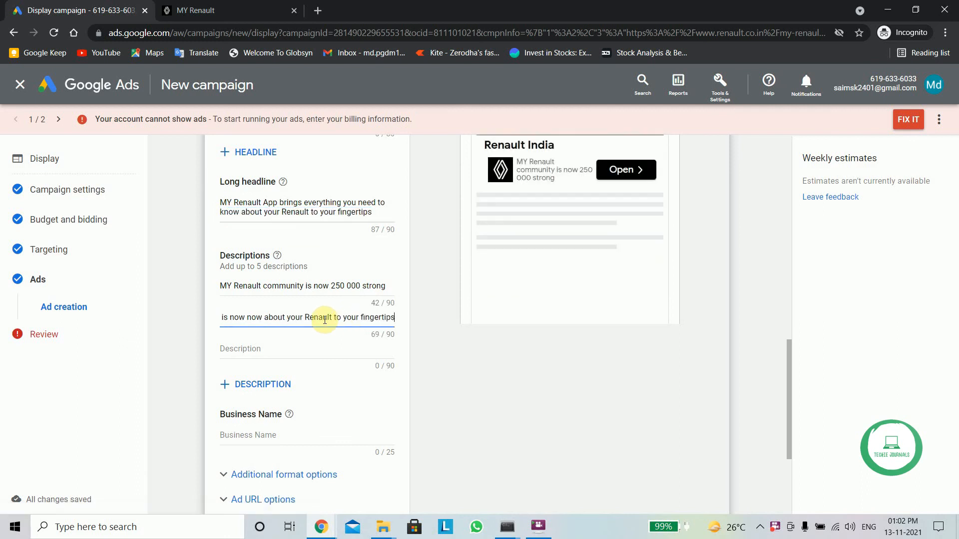
{"action": "left_click", "coordinate": [230, 318]}
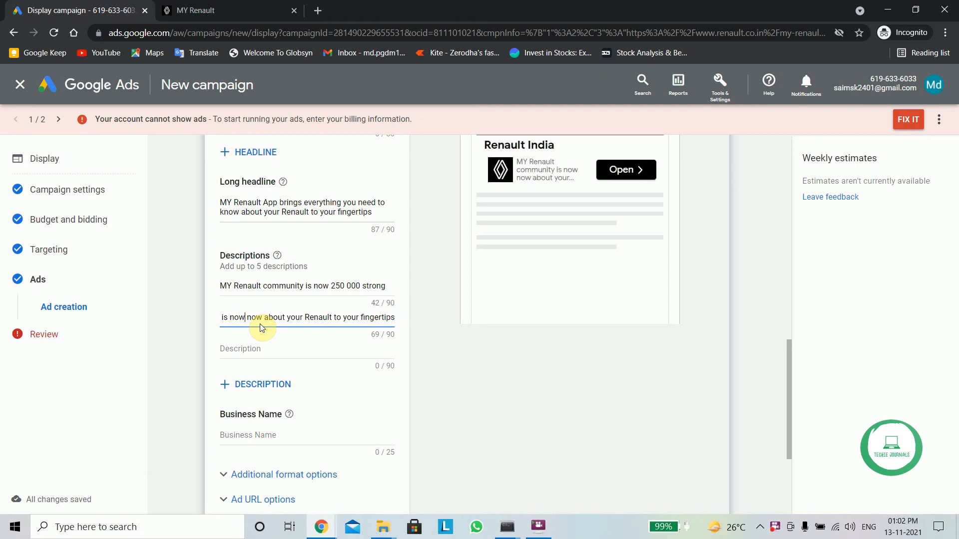
{"action": "type", "text": "k"}
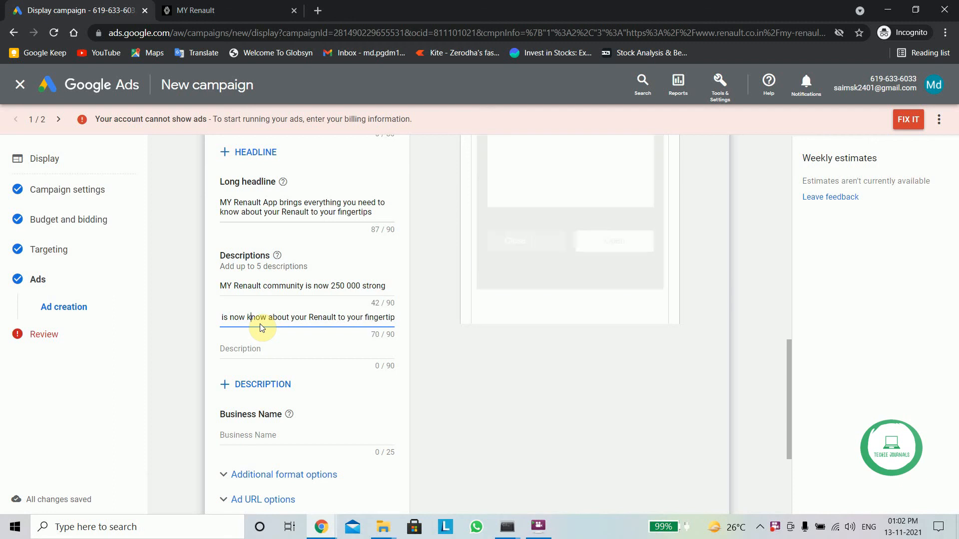
{"action": "key", "text": "Right"}
{"action": "key", "text": "Right"}
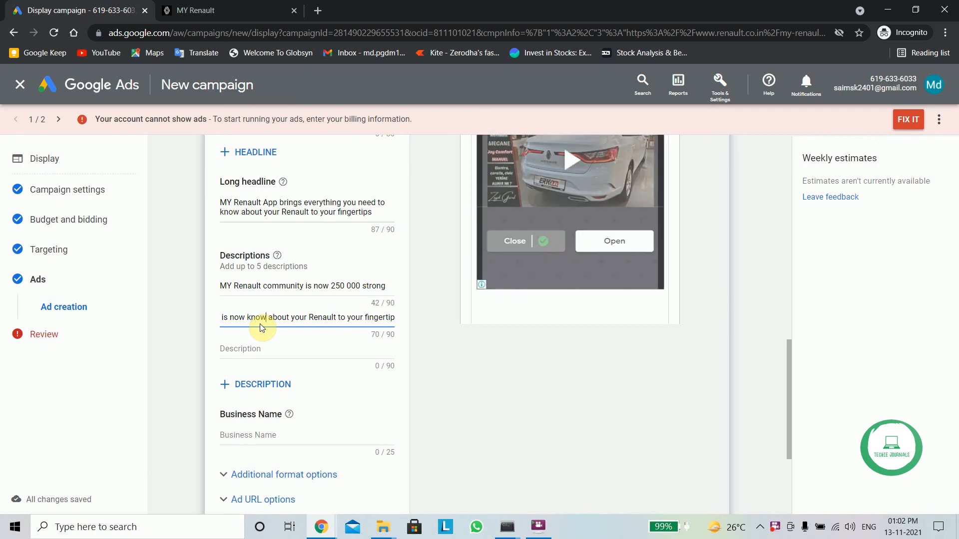
{"action": "type", "text": "n"}
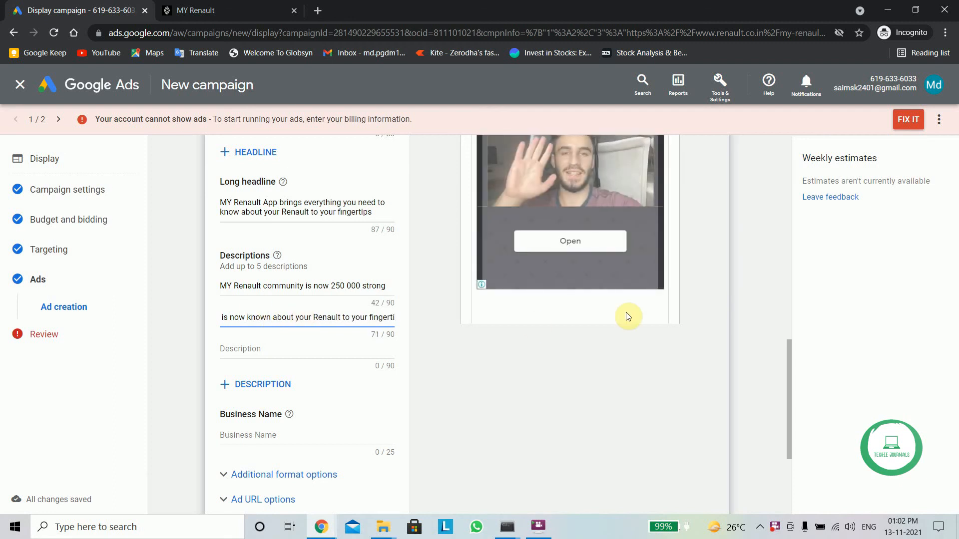
- Enter "Renault india" as the ad's business name
{"action": "left_click_drag", "start_coordinate": [790, 358], "coordinate": [802, 406]}
{"action": "left_click", "coordinate": [265, 296]}
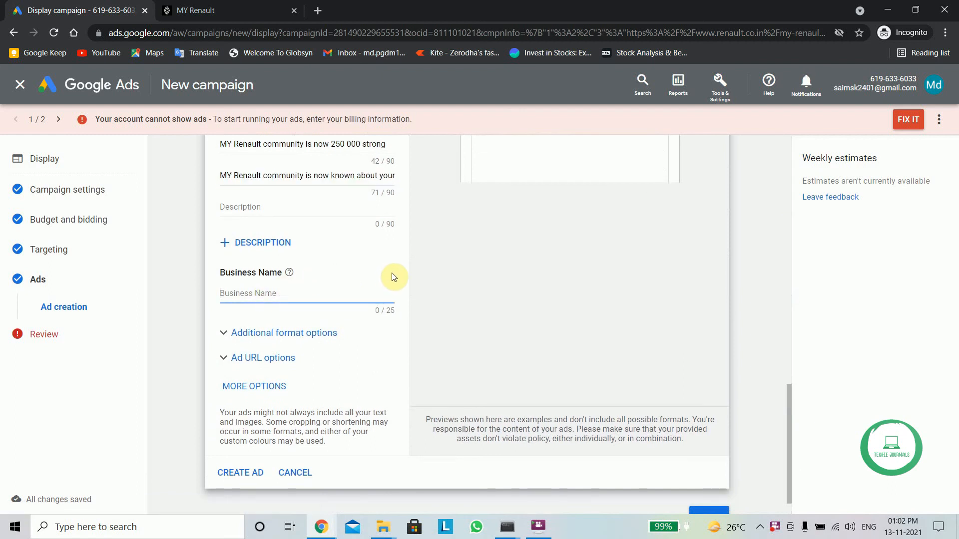
{"action": "type", "text": "Renauklt"}
{"action": "key", "text": "BackSpace"}
{"action": "key", "text": "BackSpace"}
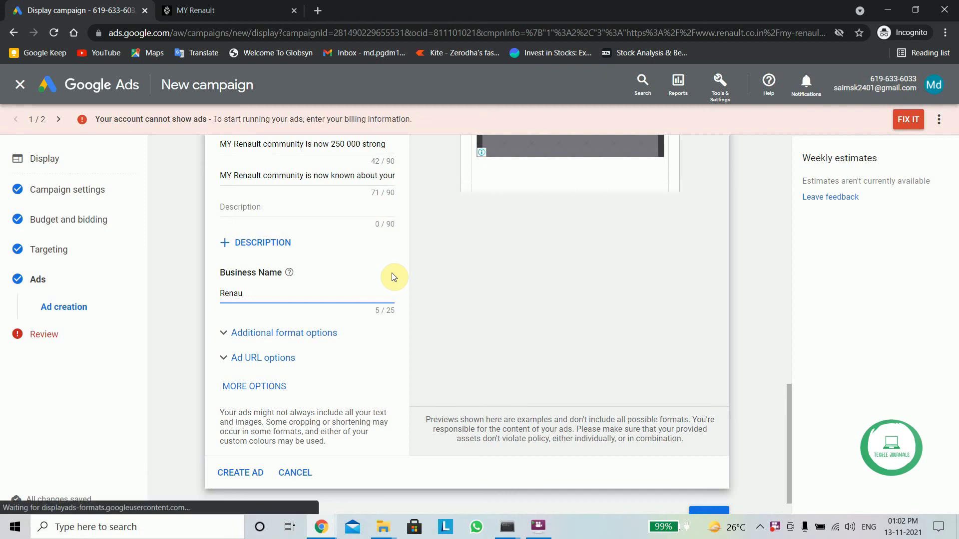
{"action": "type", "text": "lt india"}
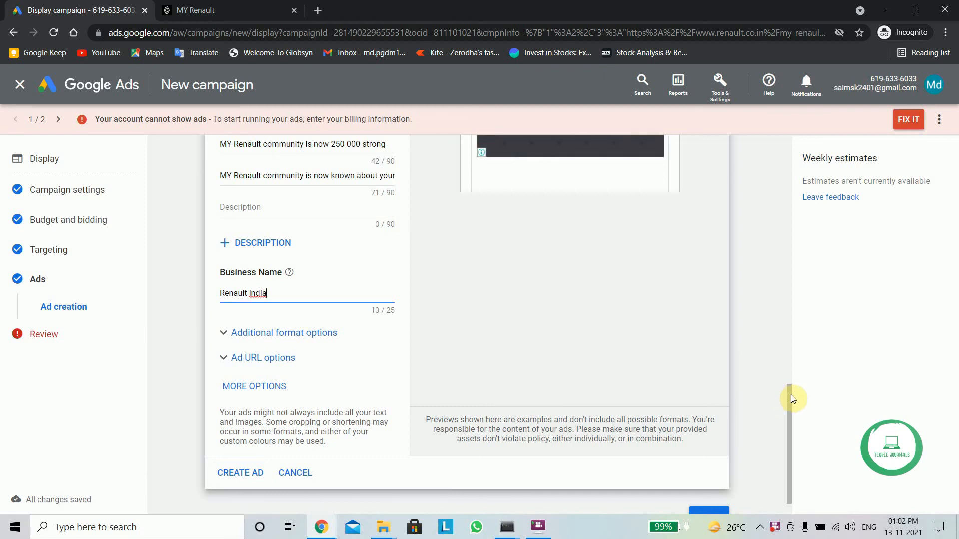
- Continue from the ad to the campaign review and publish the Renault display leadgen campaign
{"action": "left_click_drag", "start_coordinate": [787, 397], "coordinate": [789, 423]}
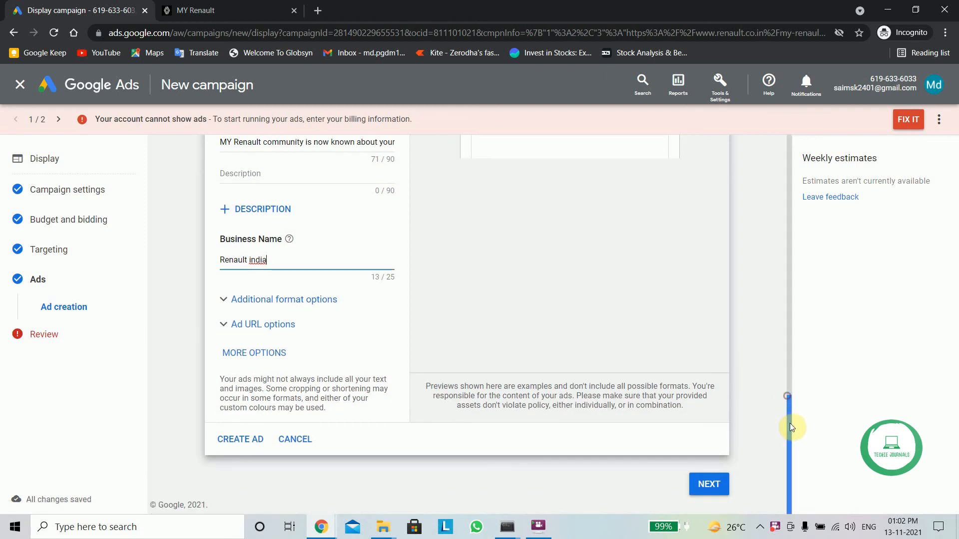
{"action": "left_click", "coordinate": [699, 485]}
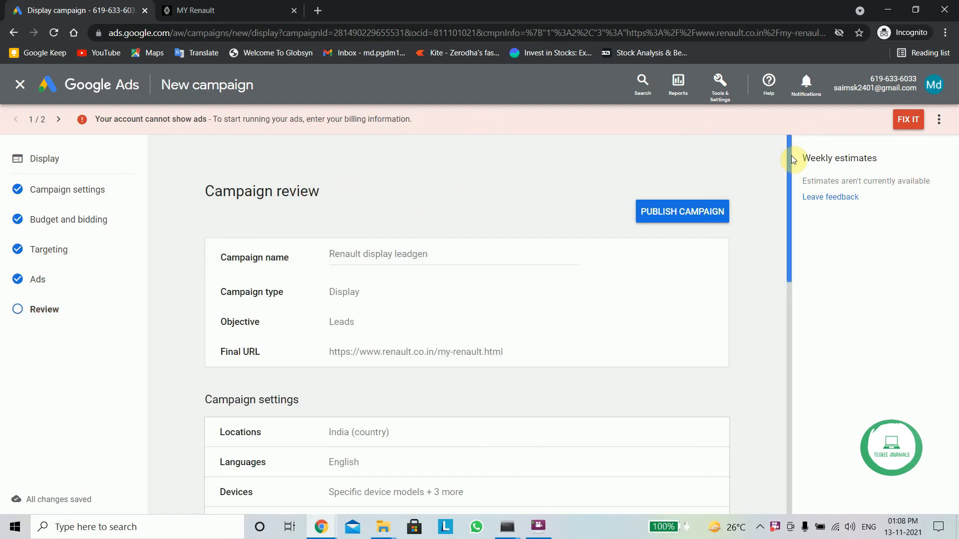
{"action": "left_click_drag", "start_coordinate": [789, 150], "coordinate": [753, 387]}
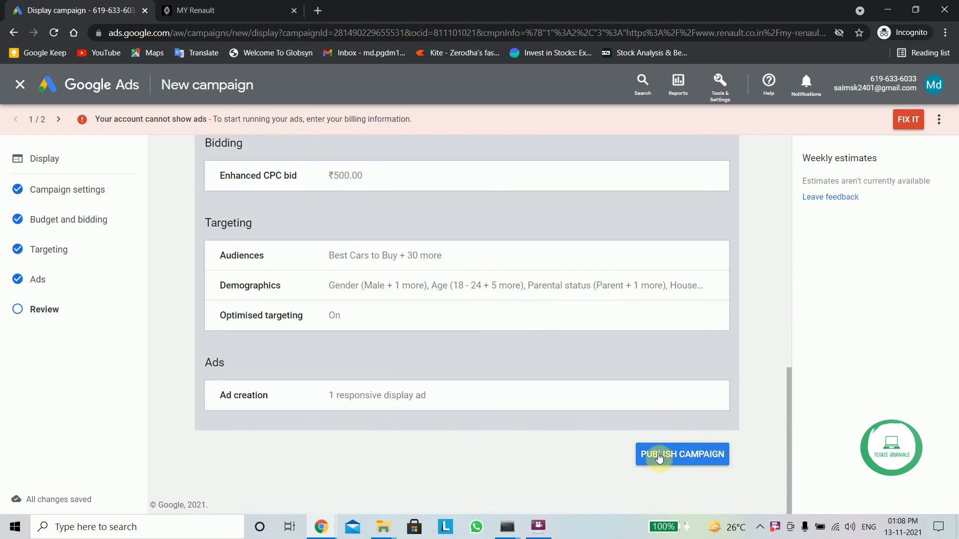
{"action": "left_click", "coordinate": [691, 460]}
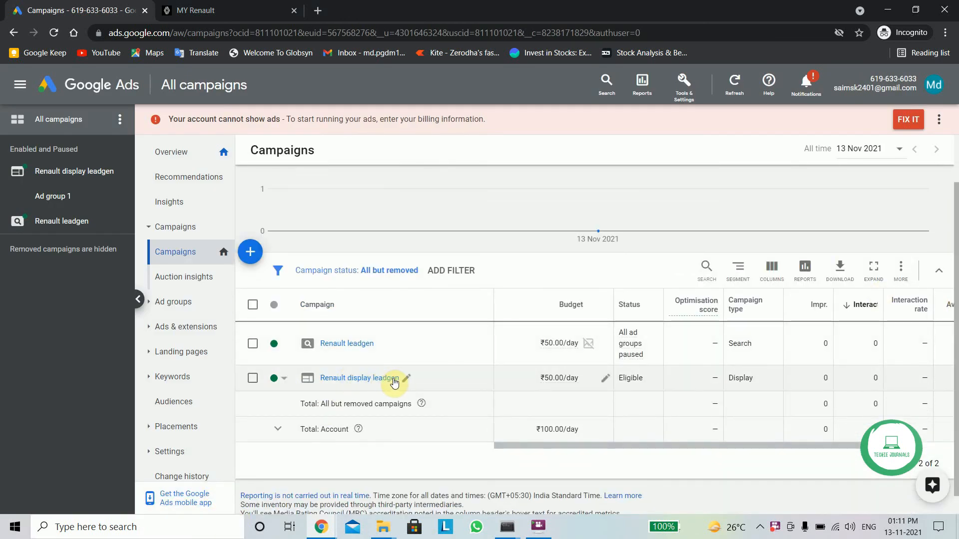
- View the status options of the Renault display leadgen campaign, close them without choosing one, and minimise the browser
{"action": "left_click", "coordinate": [280, 378]}
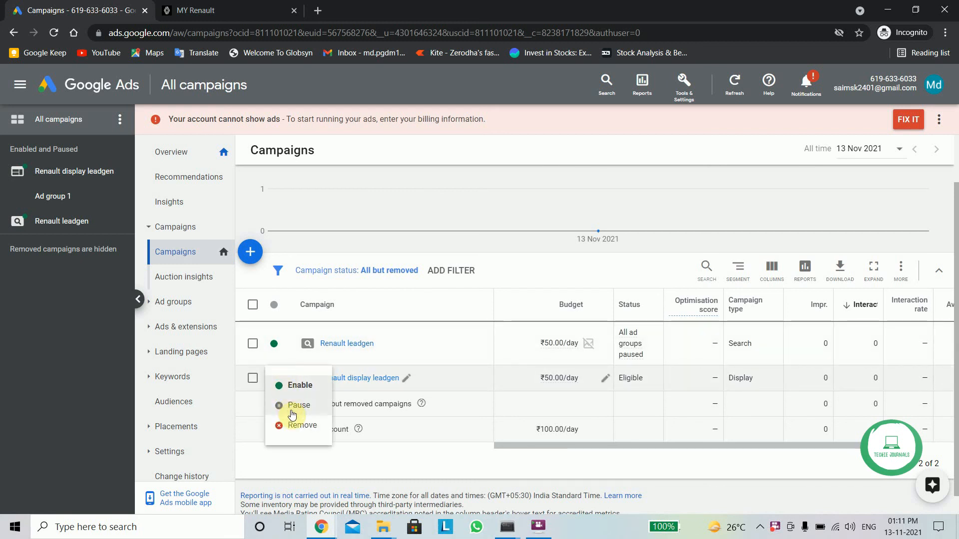
{"action": "left_click", "coordinate": [247, 402]}
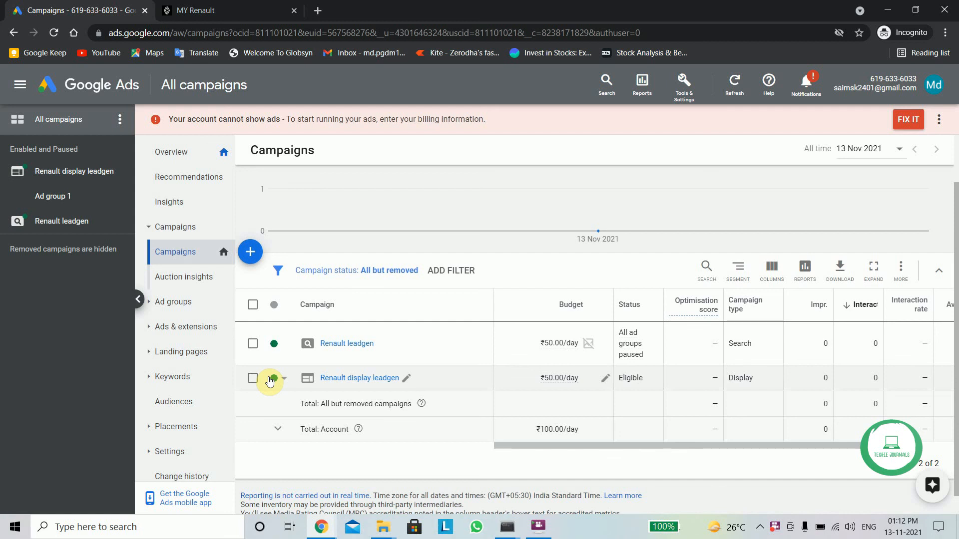
{"action": "left_click", "coordinate": [887, 10]}
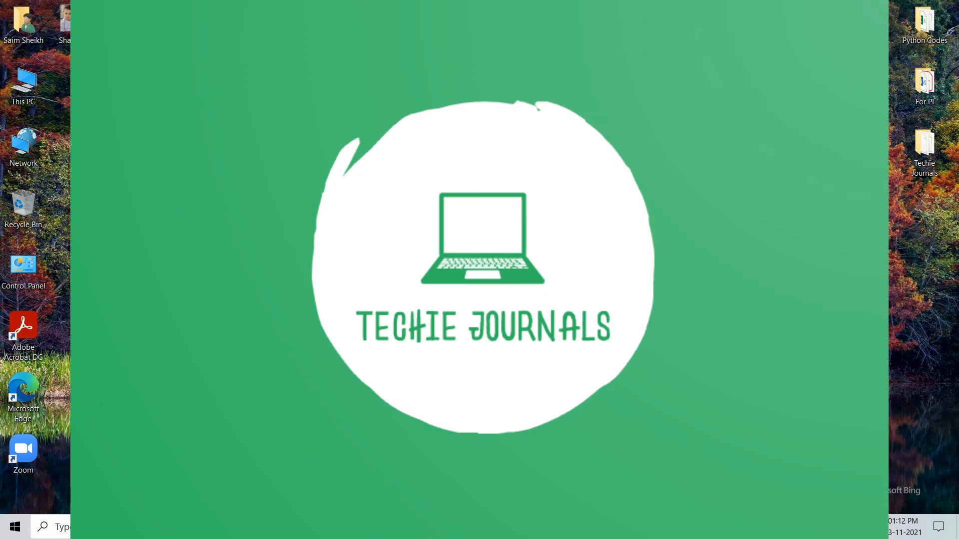